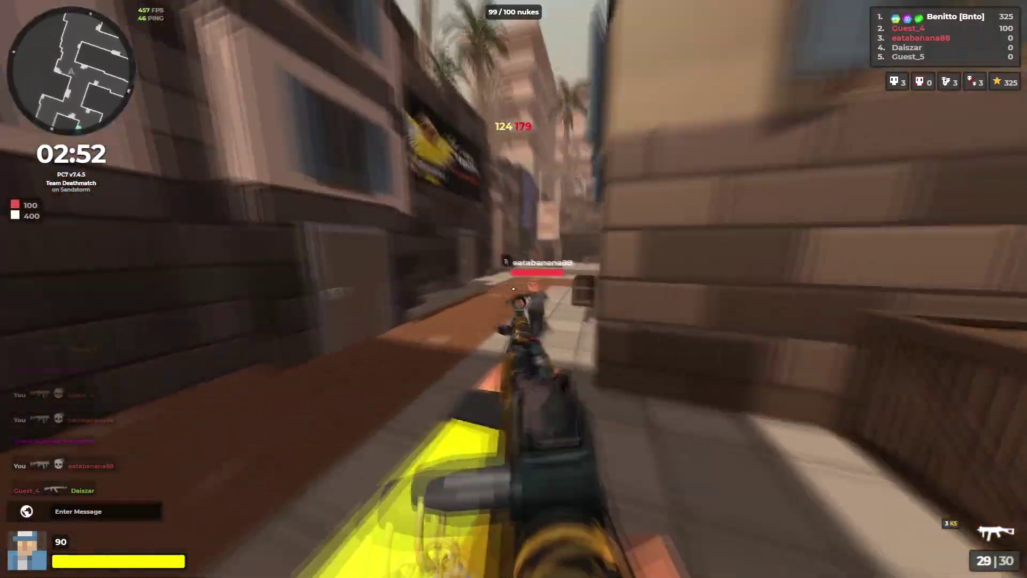
key("w")
left_click(513, 289)
key("r")
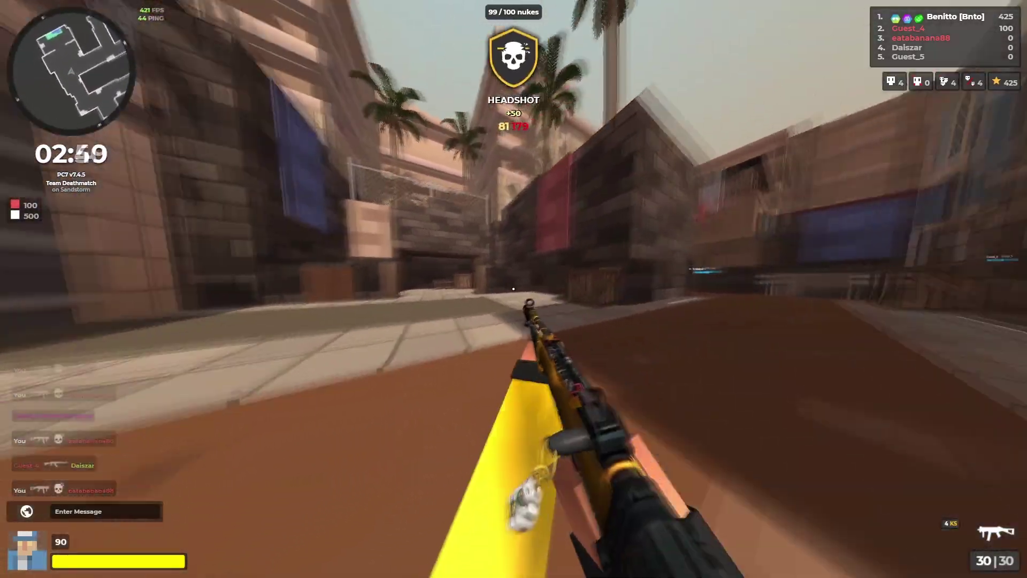
key("w")
key("q")
key("q")
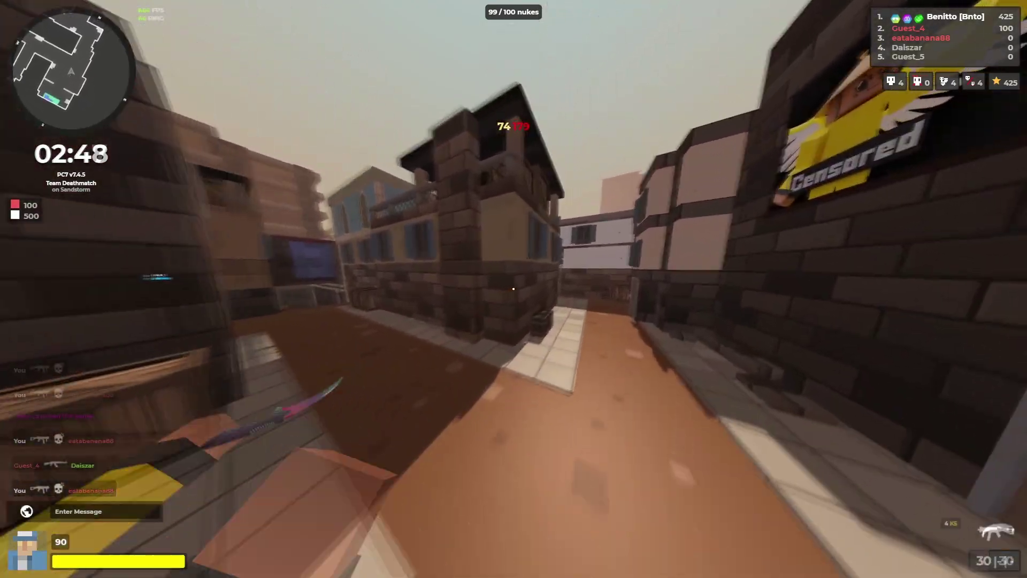
key("1")
left_click(514, 289)
left_click(514, 289)
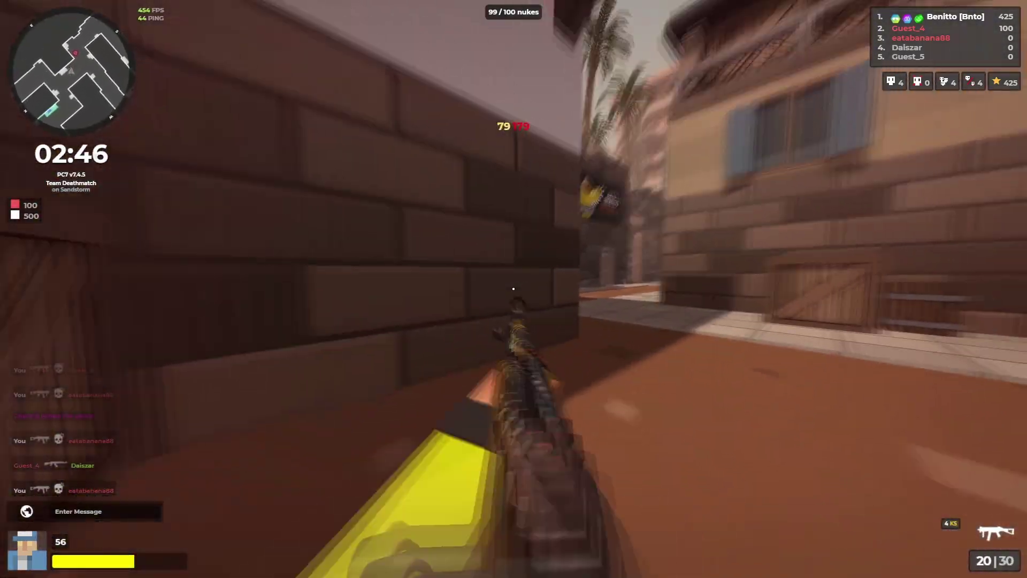
left_click(513, 289)
left_click(513, 289)
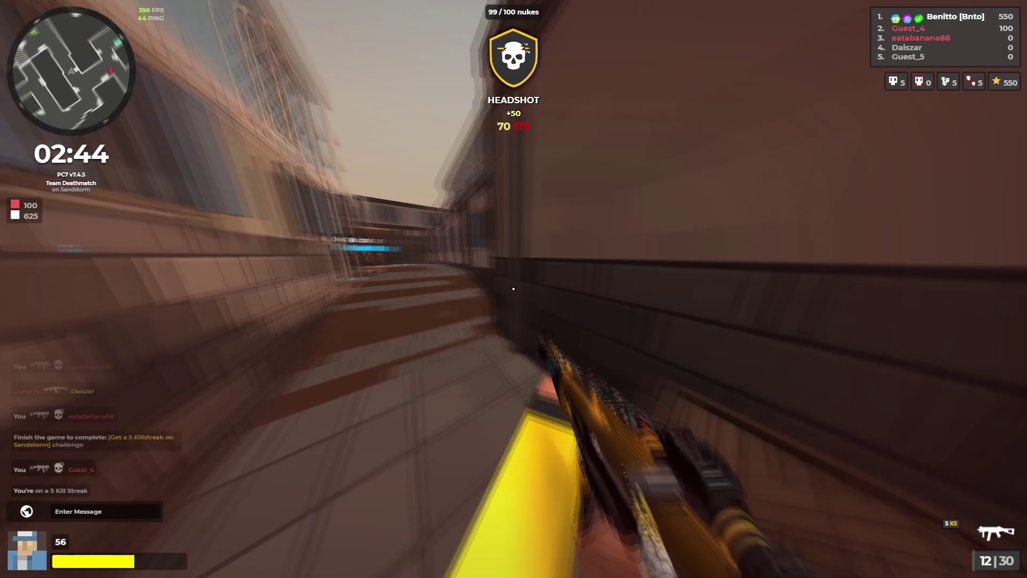
key("r")
left_click(514, 288)
left_click(514, 289)
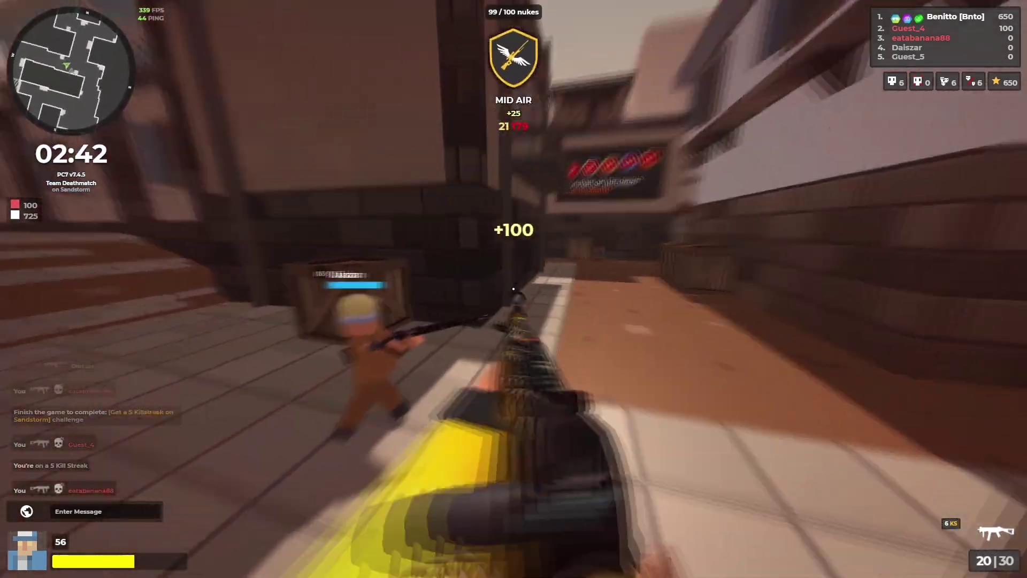
key("r")
key("q")
key("1")
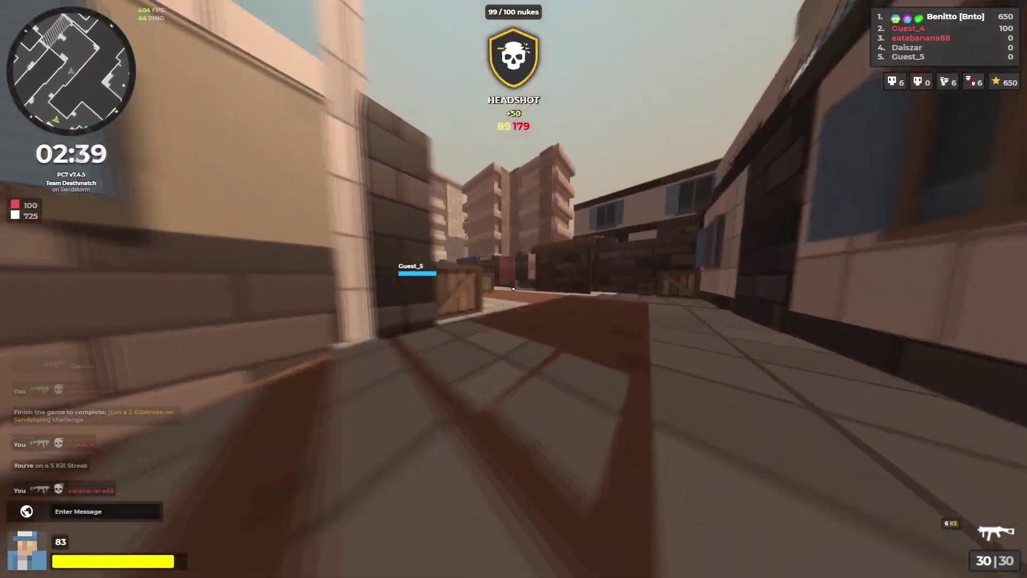
key("w")
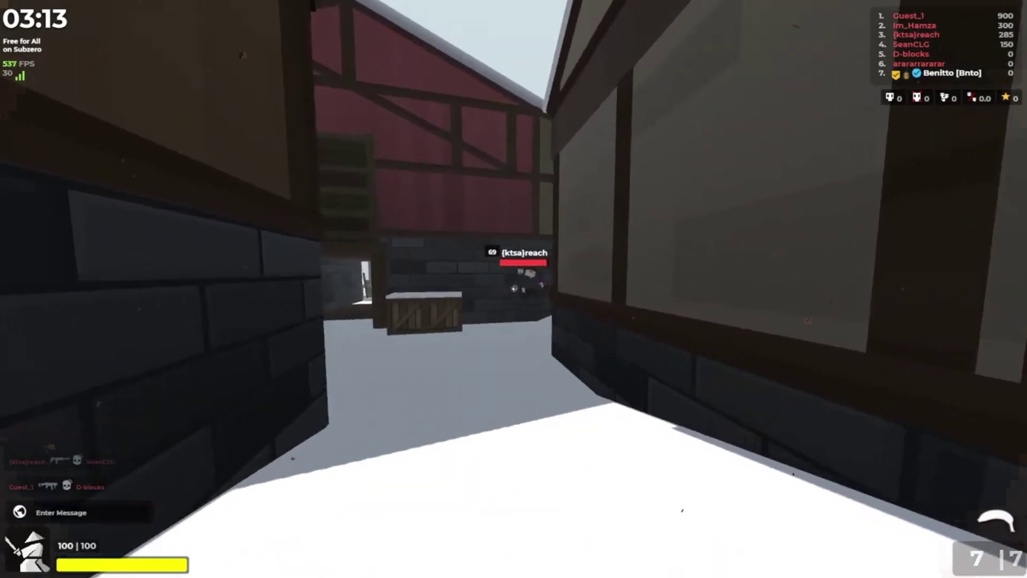
left_click(513, 289)
left_click(513, 289)
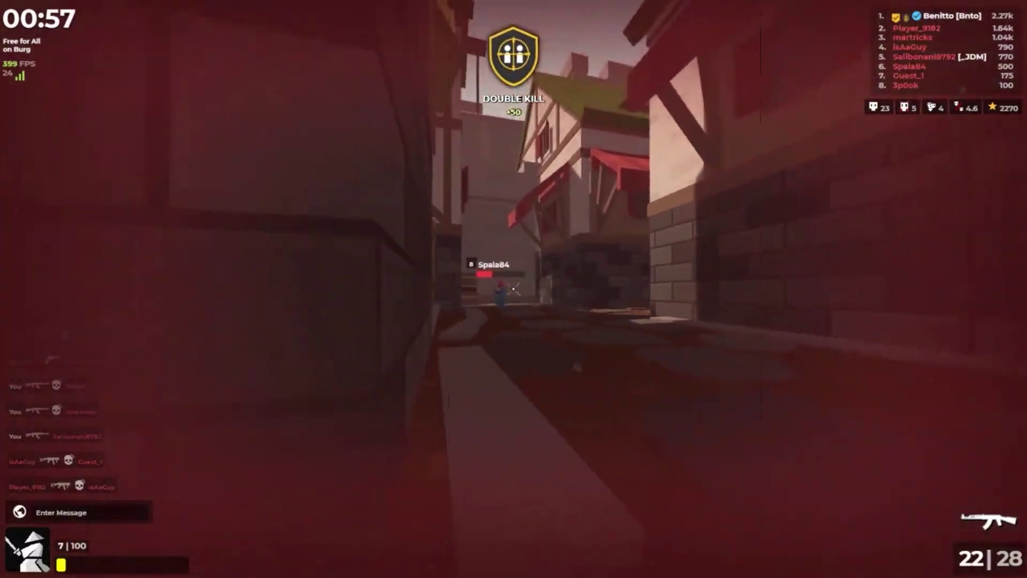
left_click(513, 289)
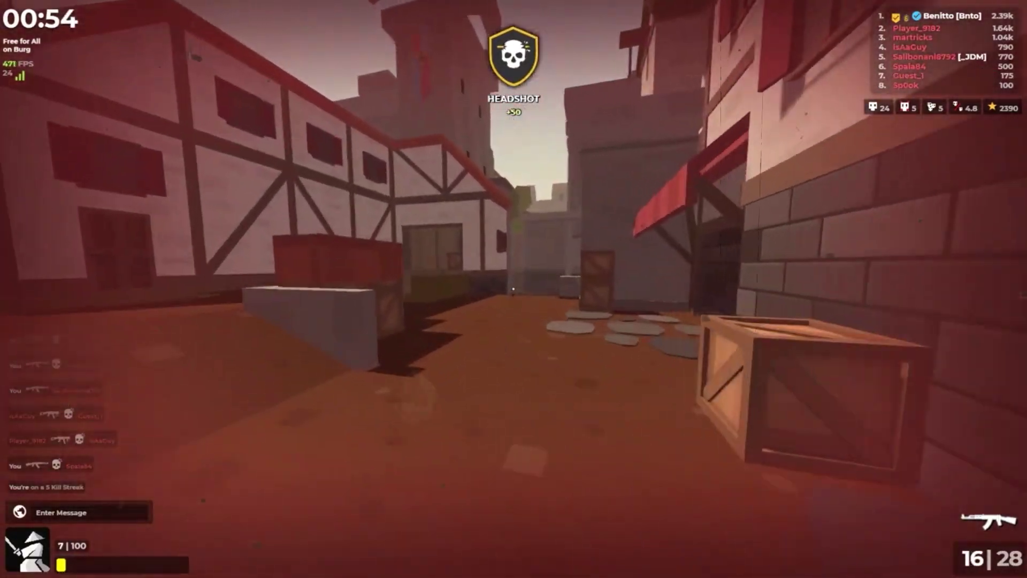
left_click(514, 289)
key("r")
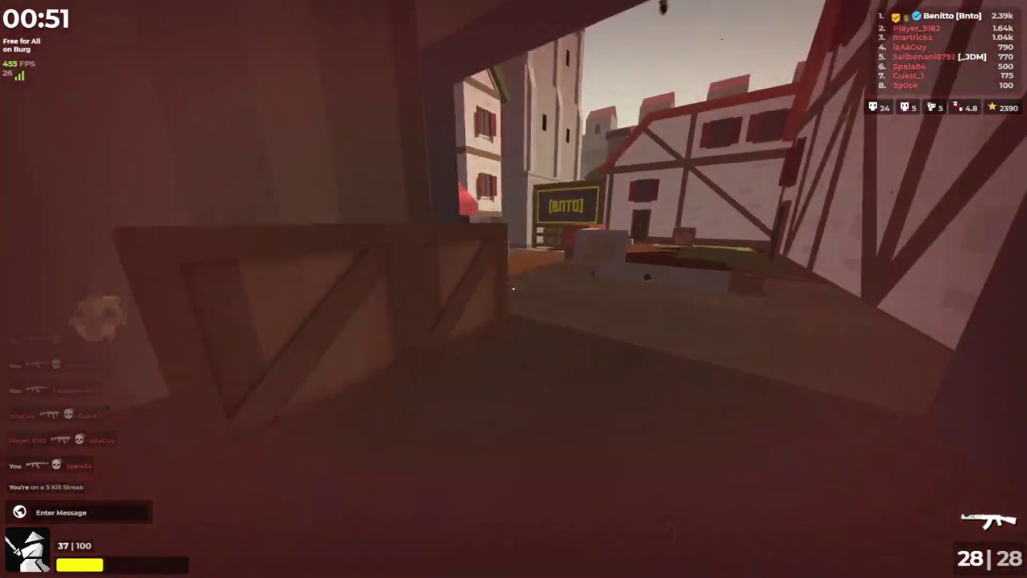
left_click(513, 289)
left_click(514, 289)
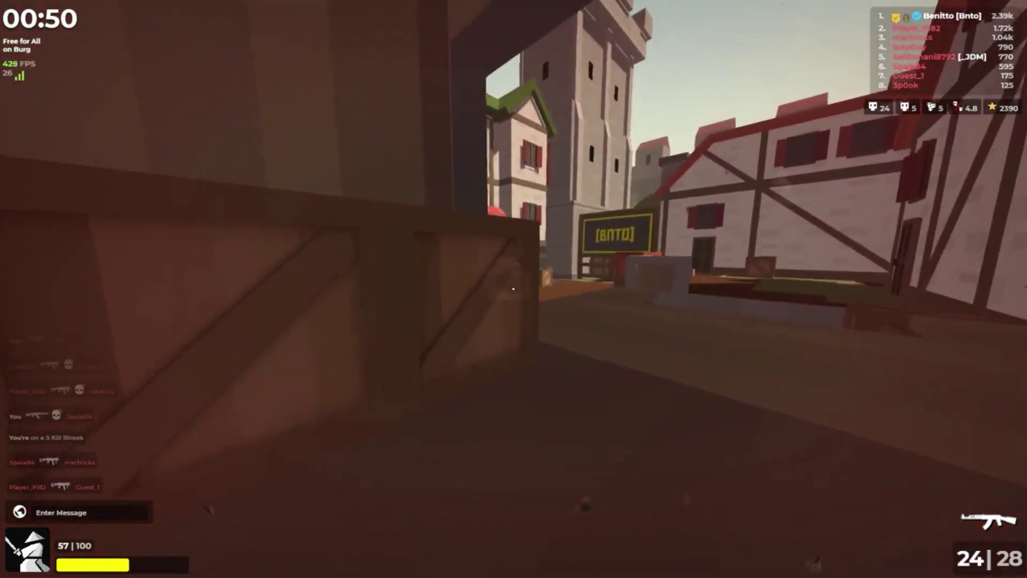
left_click(513, 289)
left_click(513, 288)
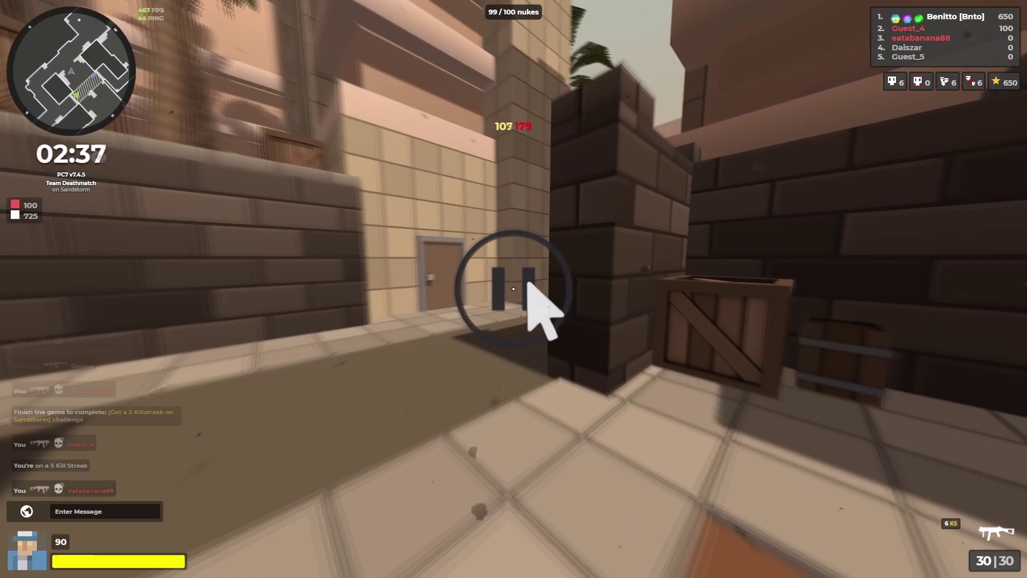
key("q")
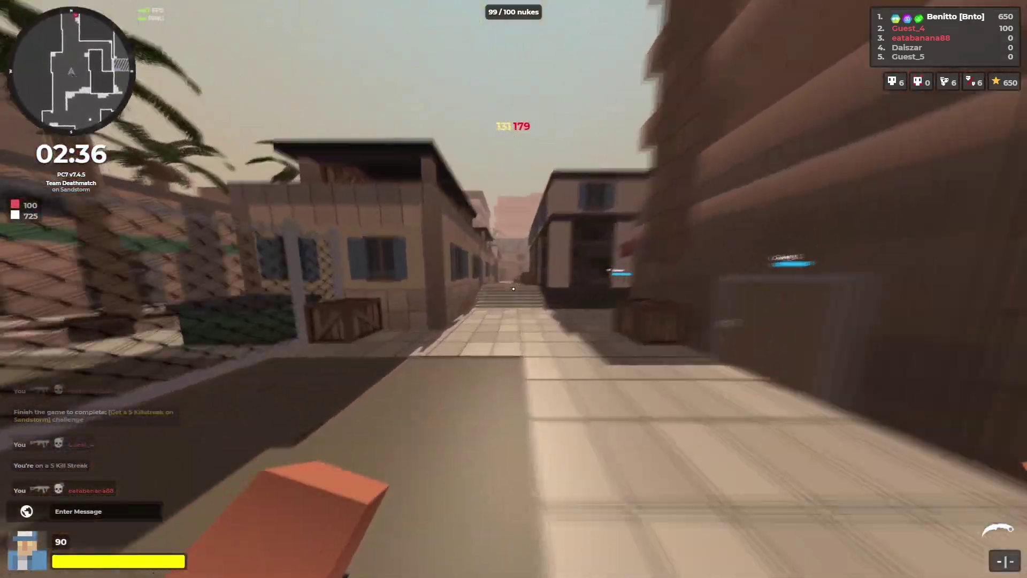
key("1")
left_click(513, 288)
left_click(514, 289)
left_click(514, 289)
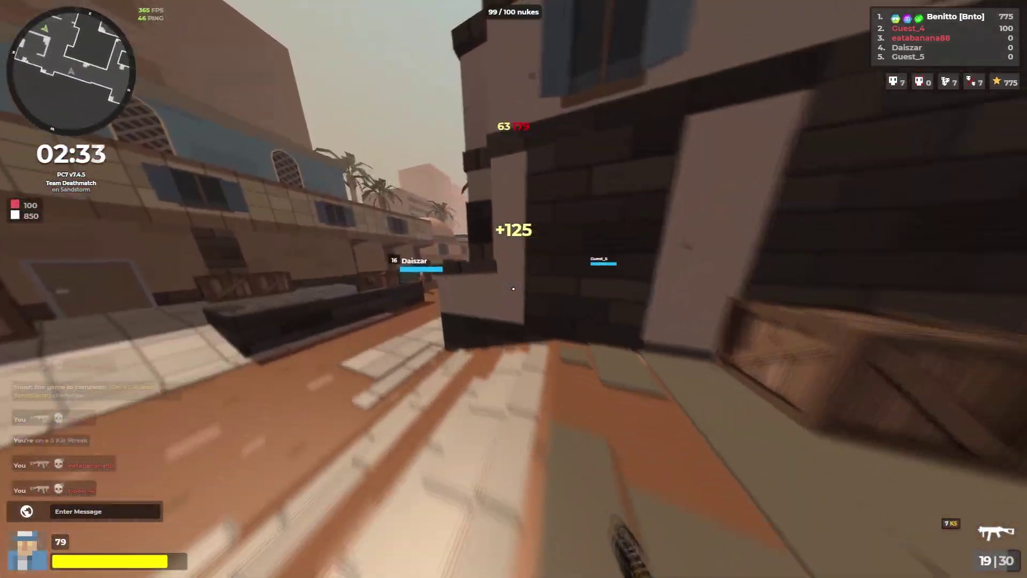
key("r")
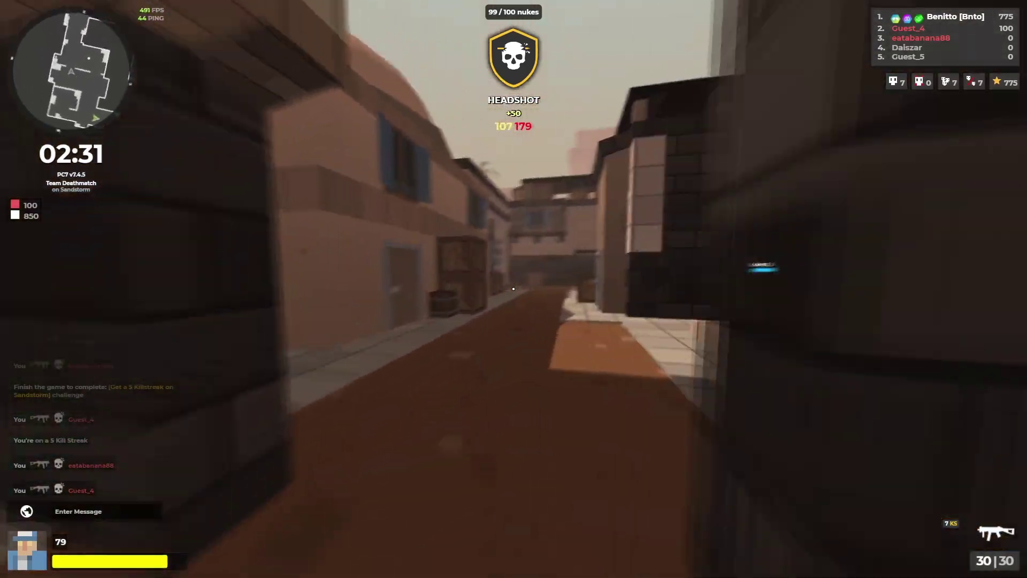
key("q")
key("q")
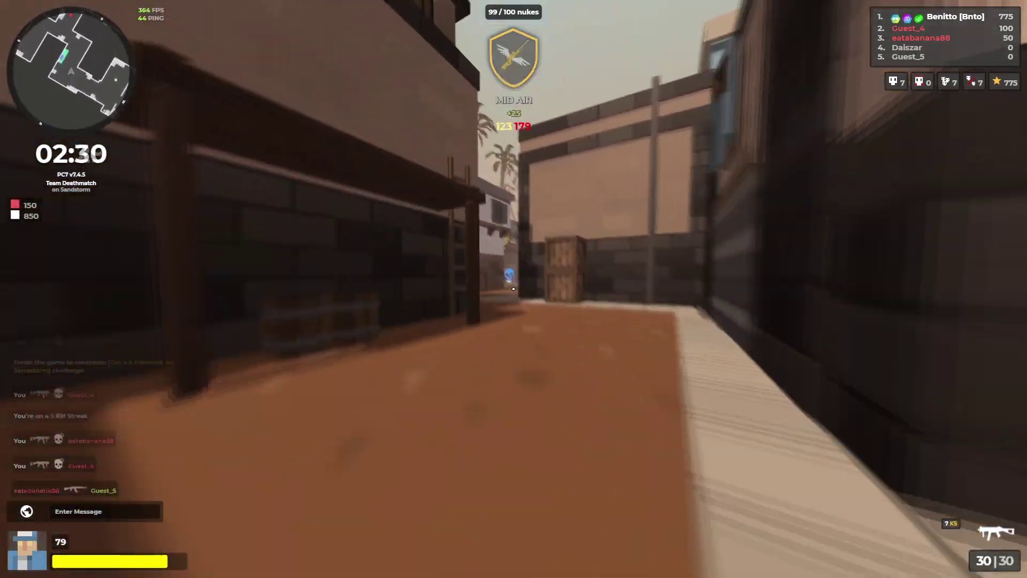
left_click(513, 289)
left_click(514, 288)
left_click(514, 289)
left_click(513, 289)
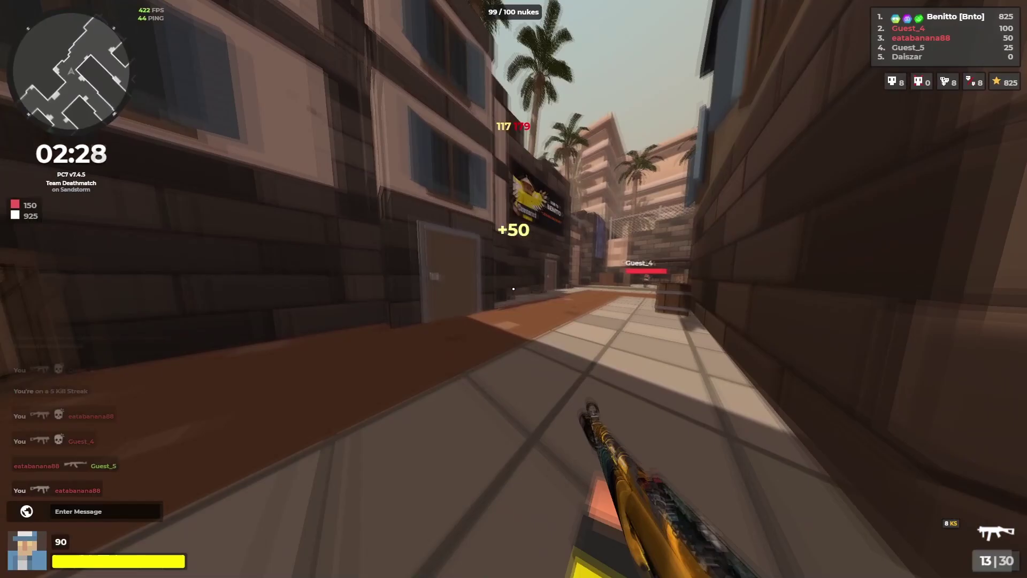
key("r")
left_click(514, 289)
left_click(514, 288)
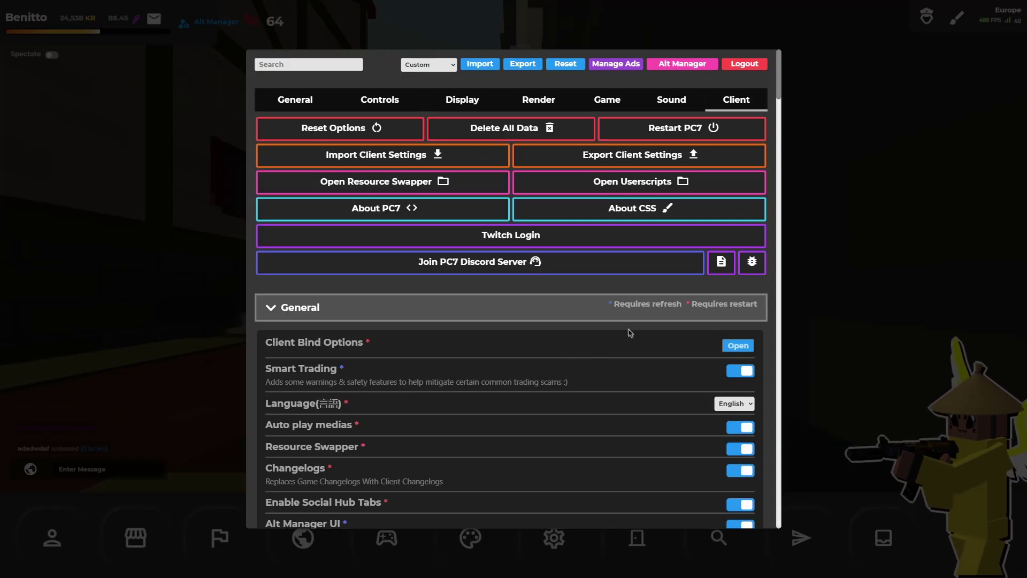
Open the Client Bind Options from the General section of the client settings
scroll(630, 332, "down", 1)
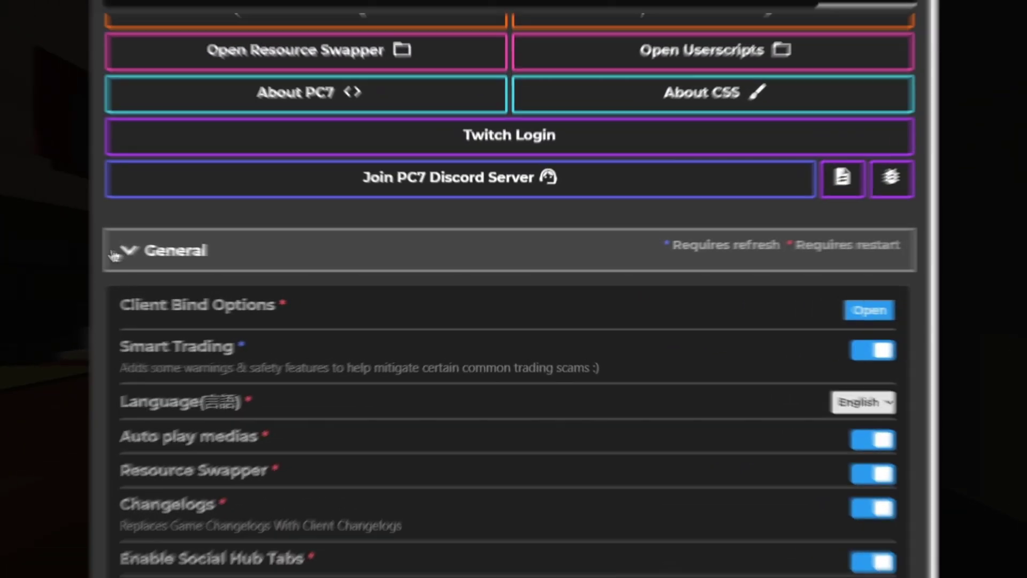
scroll(268, 257, "down", 1)
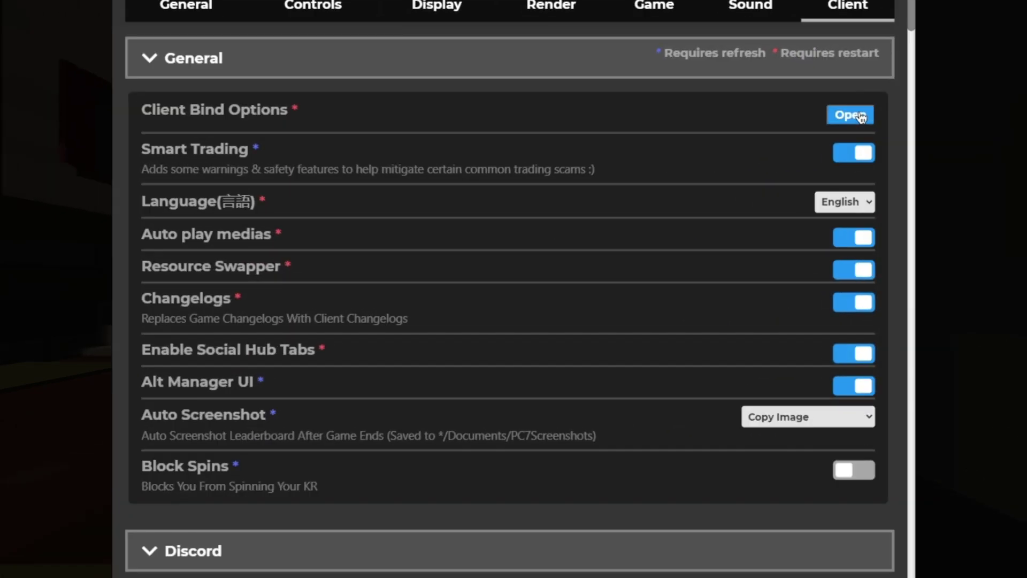
left_click(856, 116)
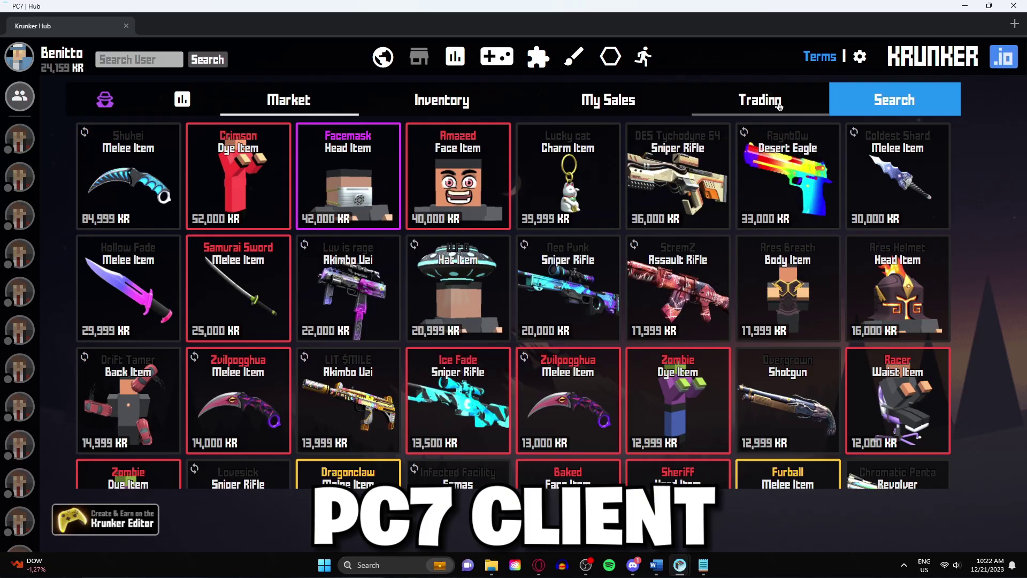
left_click(779, 106)
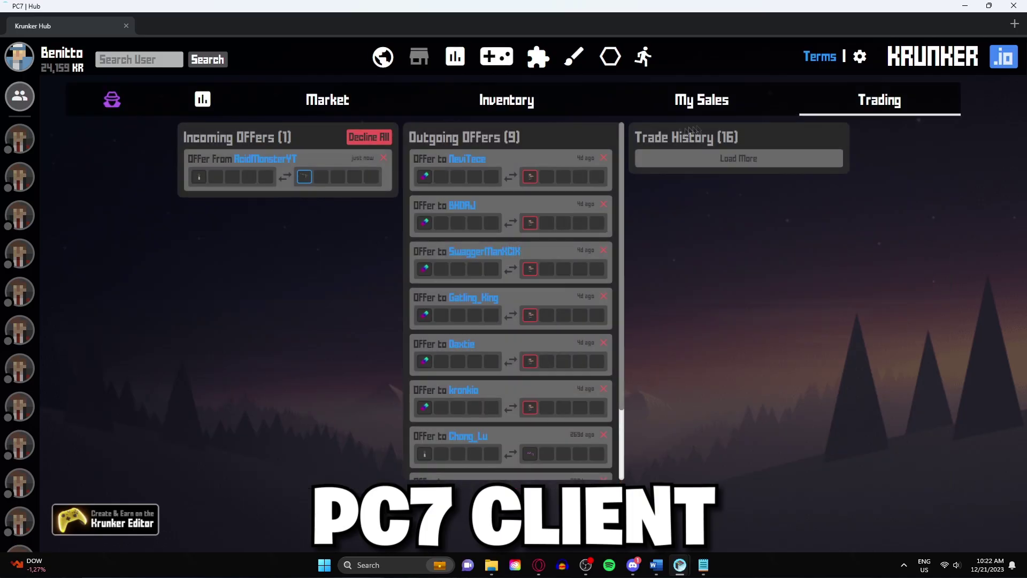
Review the incoming trade offer in the PC7 client and in another client, and accept it in the other client
left_click(332, 157)
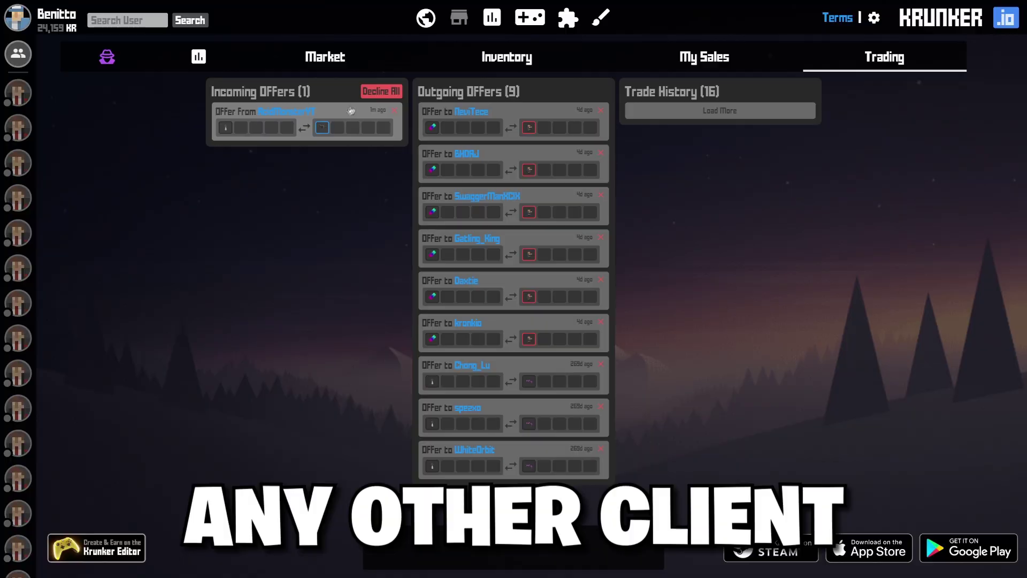
left_click(340, 110)
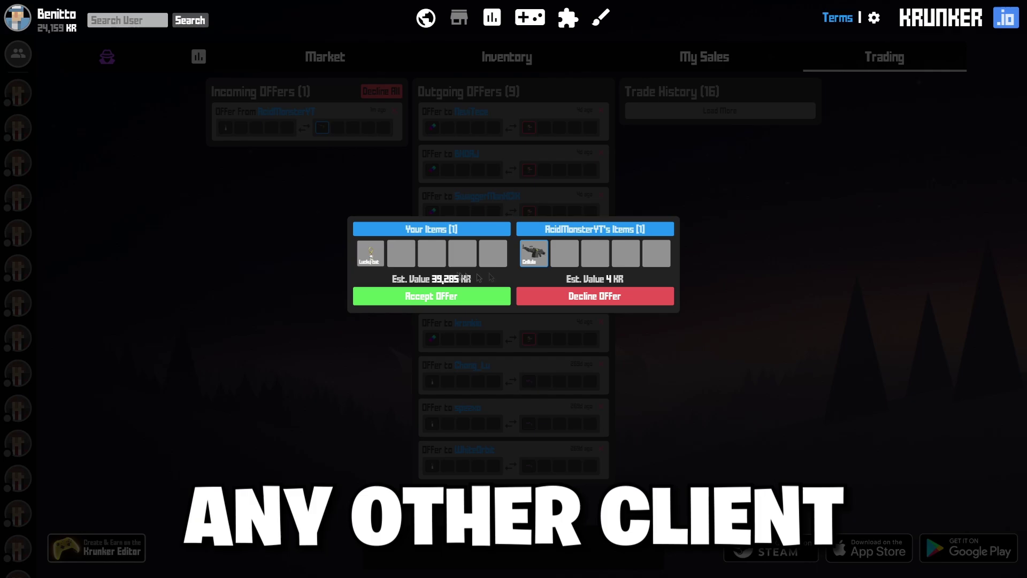
left_click(854, 225)
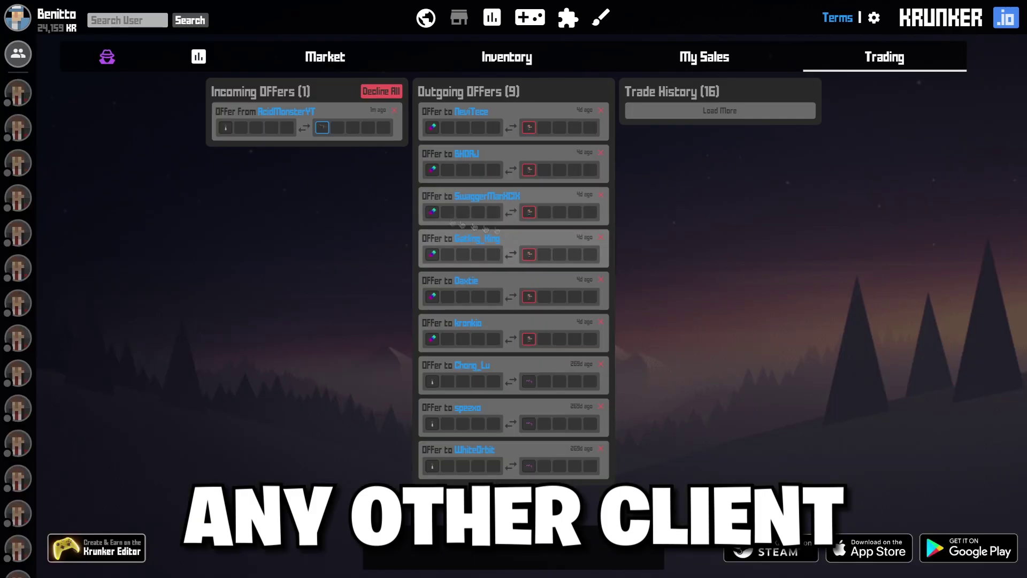
left_click(340, 138)
left_click(423, 302)
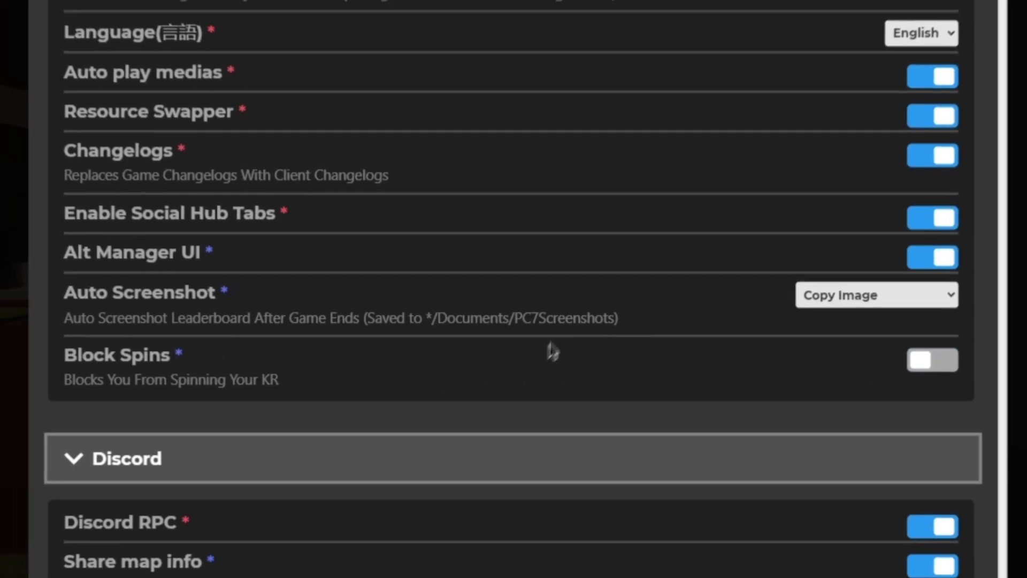
Choose New Flags as the Graphics Mode in the general graphics settings of the client
scroll(678, 364, "down", 4)
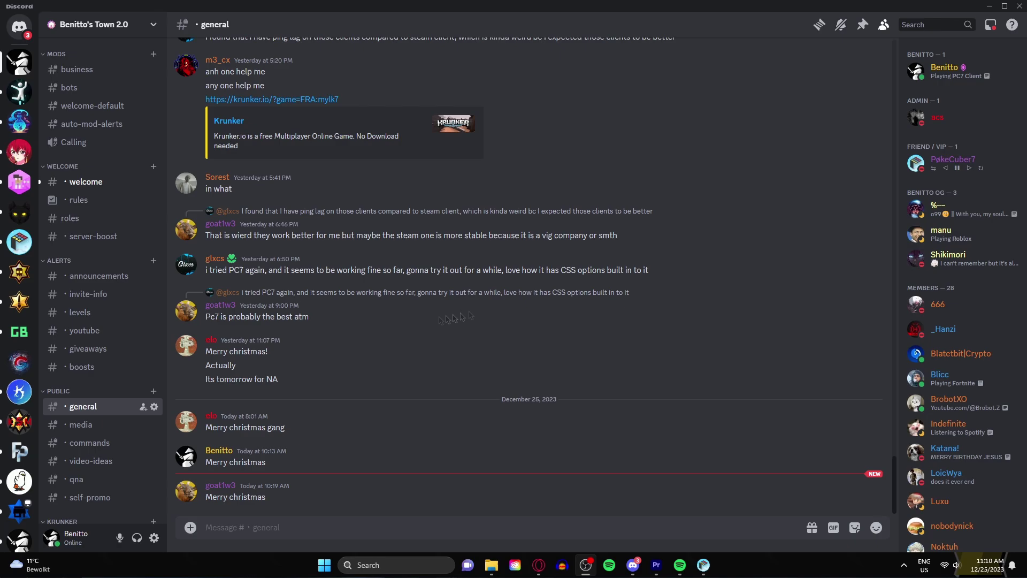
left_click(1003, 78)
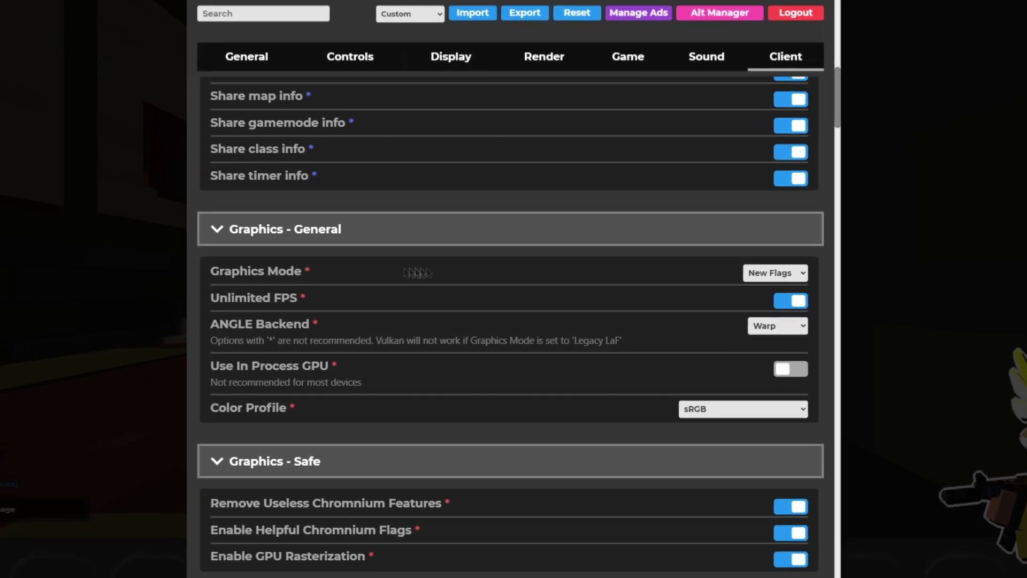
left_click(773, 273)
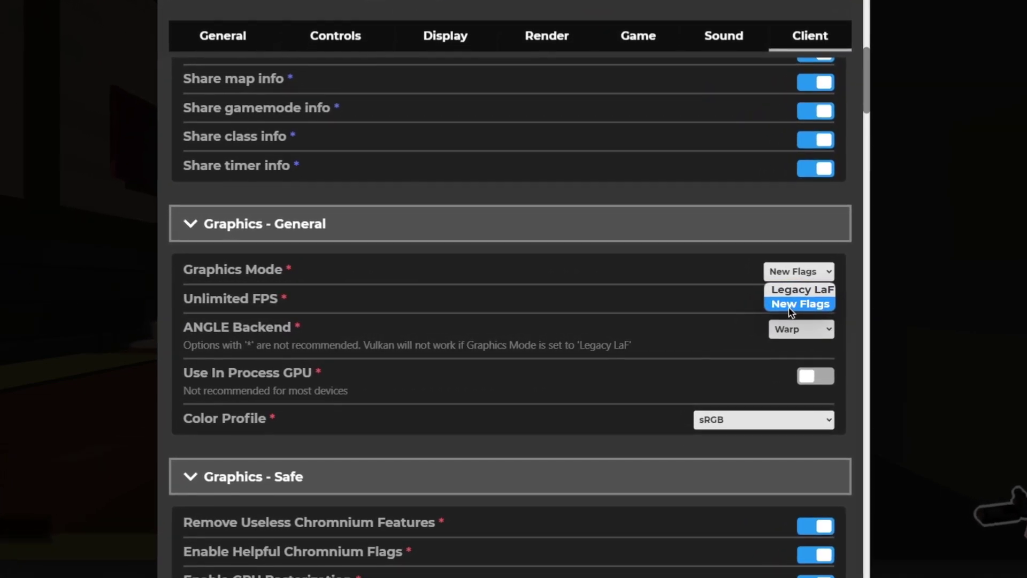
left_click(784, 303)
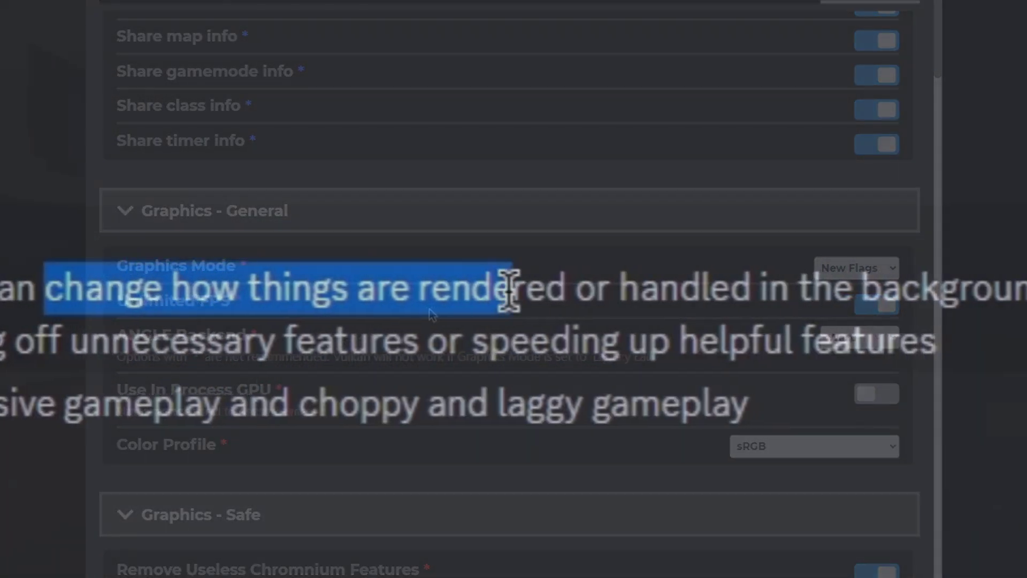
Switch to Discord and read the message explaining what flags do, highlighting its passages one after another
left_click_drag(480, 290, 965, 291)
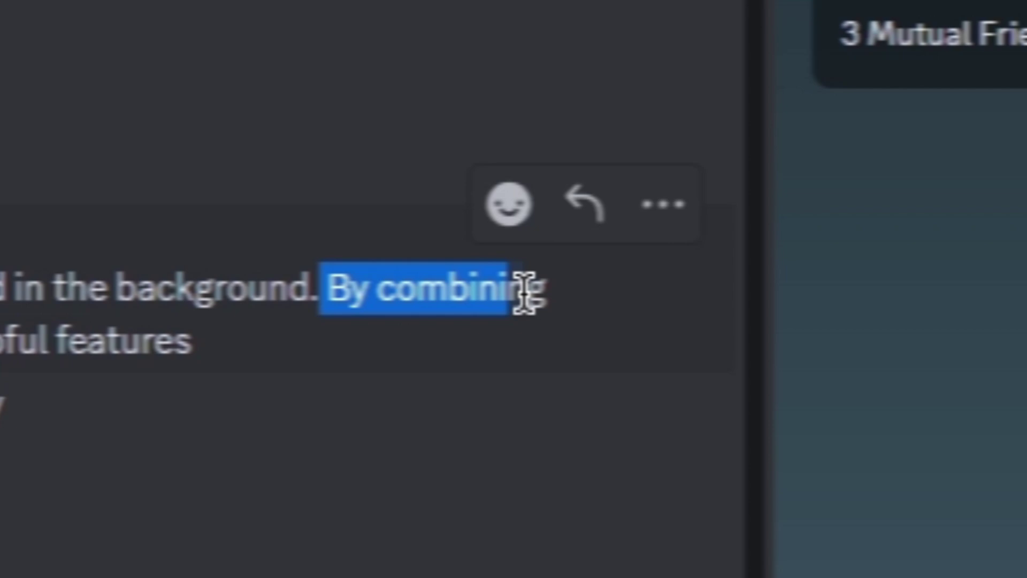
left_click_drag(360, 284, 406, 275)
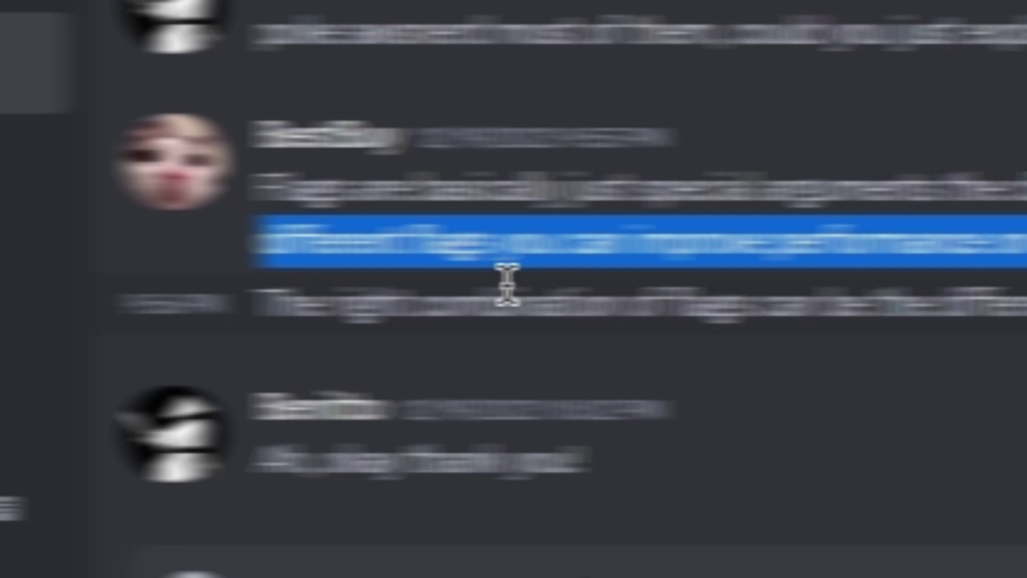
left_click_drag(470, 287, 811, 275)
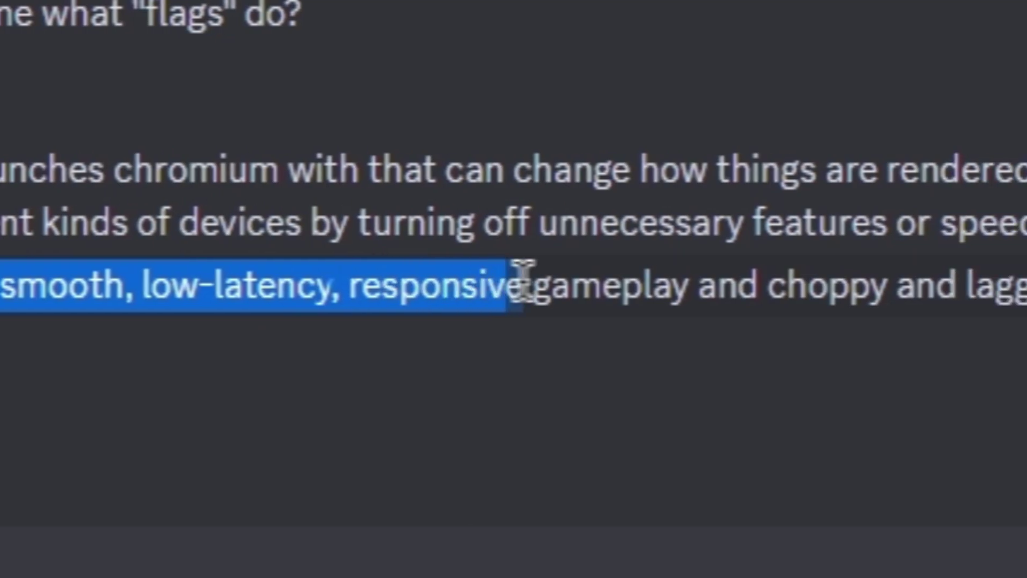
left_click_drag(522, 275, 731, 281)
left_click_drag(466, 289, 923, 286)
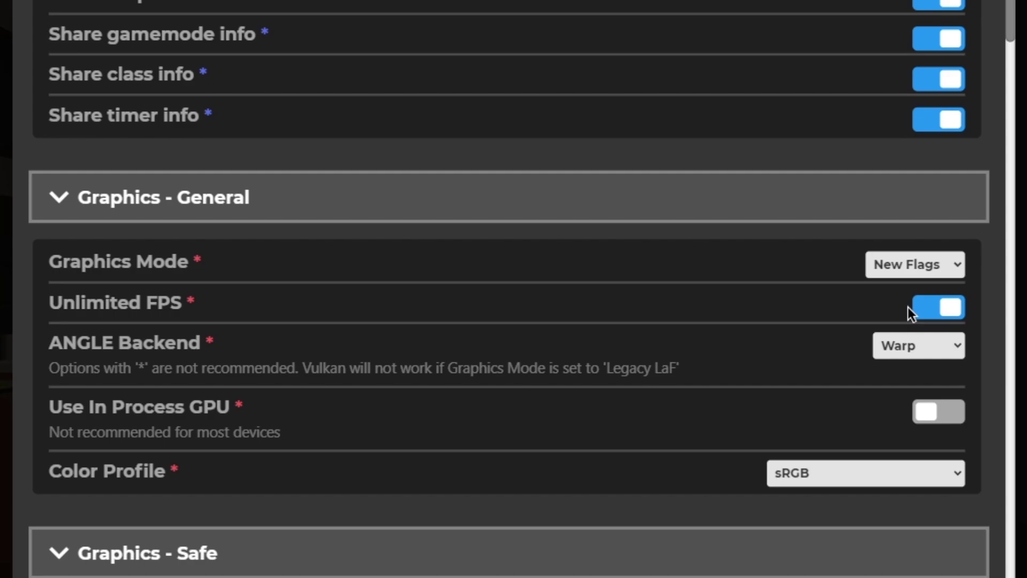
Toggle Unlimited FPS off and back on, and choose Warp as the ANGLE Backend in the general graphics settings
left_click(924, 309)
left_click(925, 309)
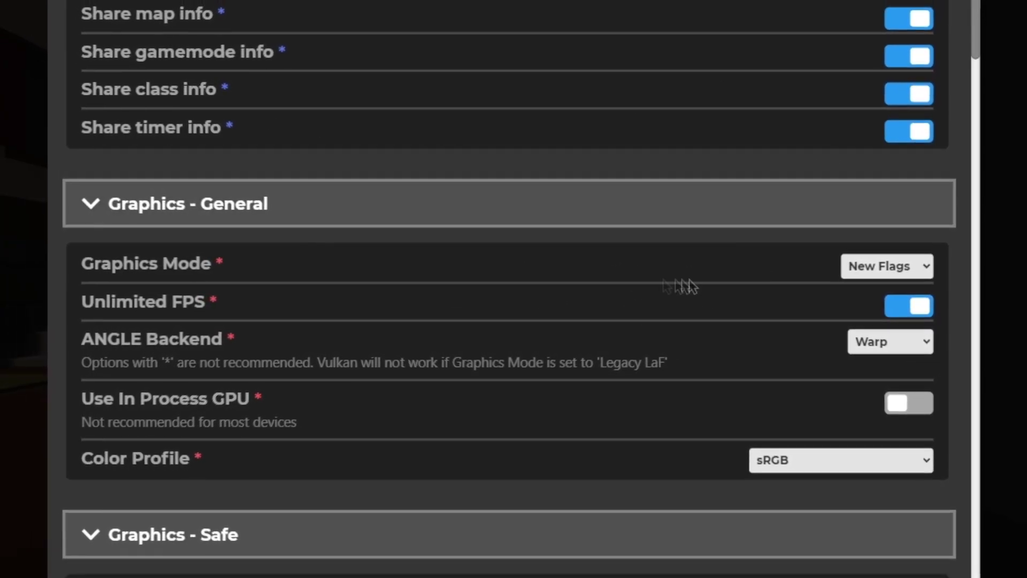
left_click(866, 341)
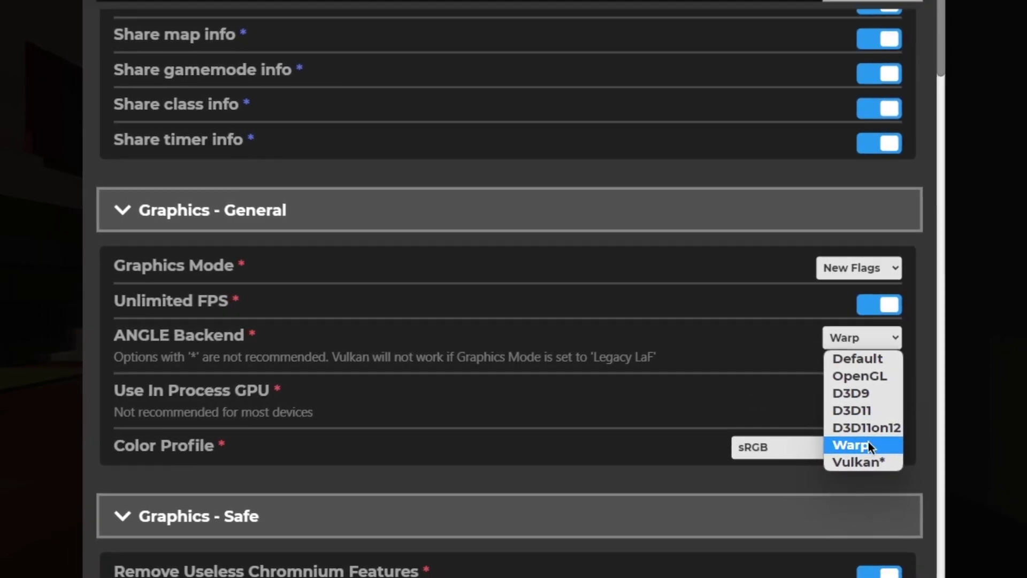
left_click(872, 448)
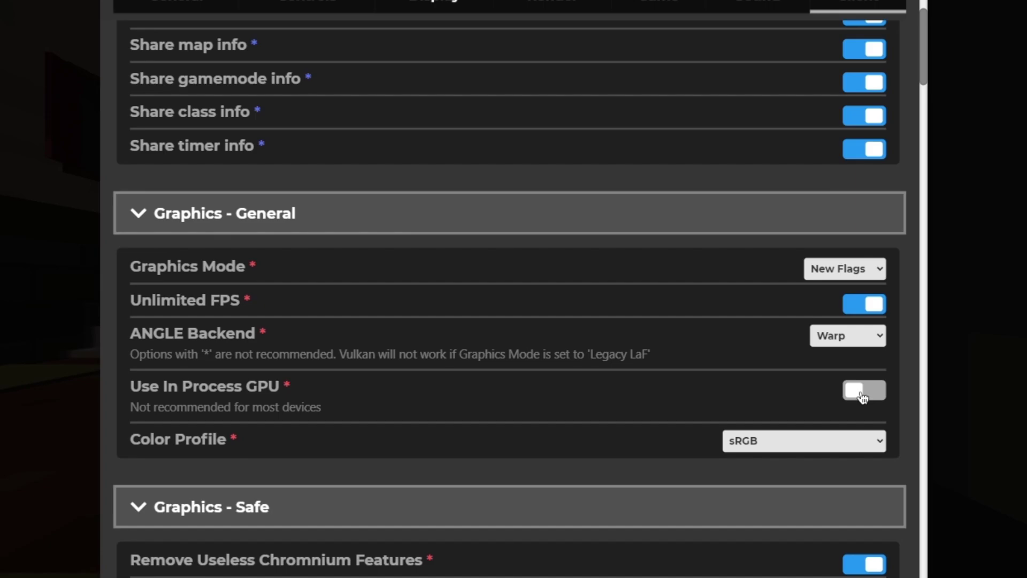
Toggle Use In Process GPU on and back off, and choose sRGB as the Color Profile
left_click(880, 397)
left_click(867, 396)
left_click(748, 439)
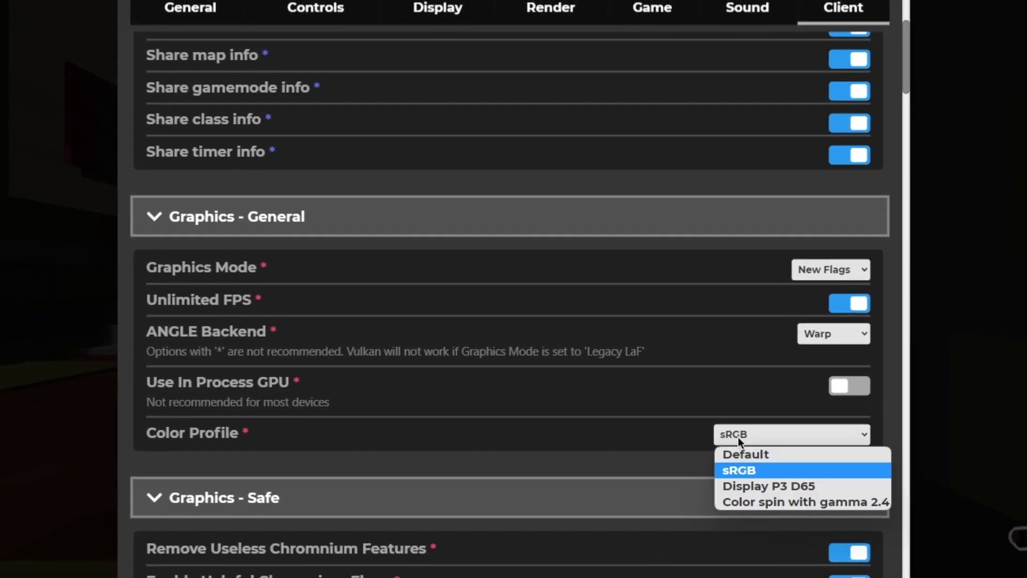
left_click(722, 467)
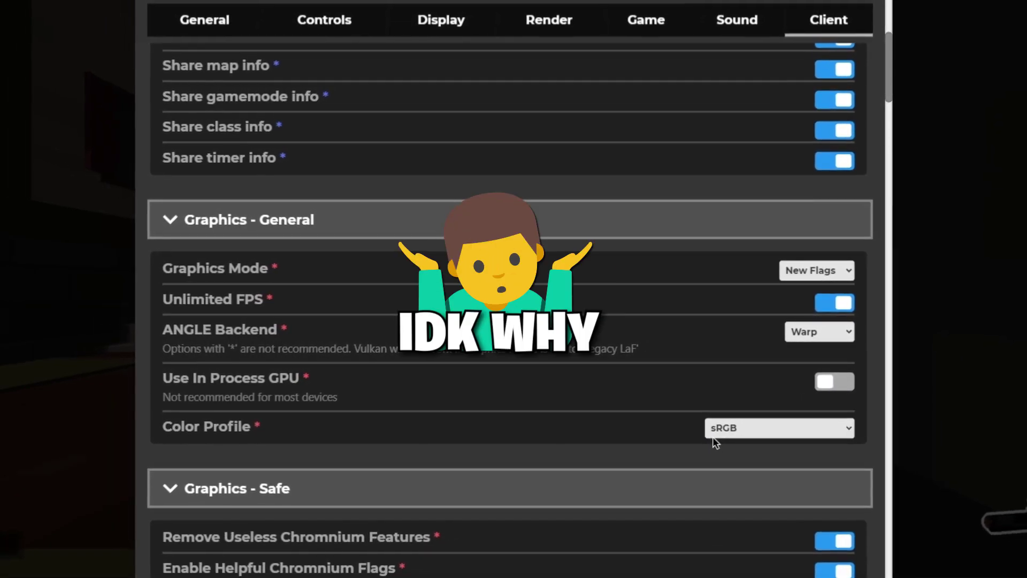
Examine the safe and experimental graphics options and continue to the Customize section
scroll(731, 431, "down", 3)
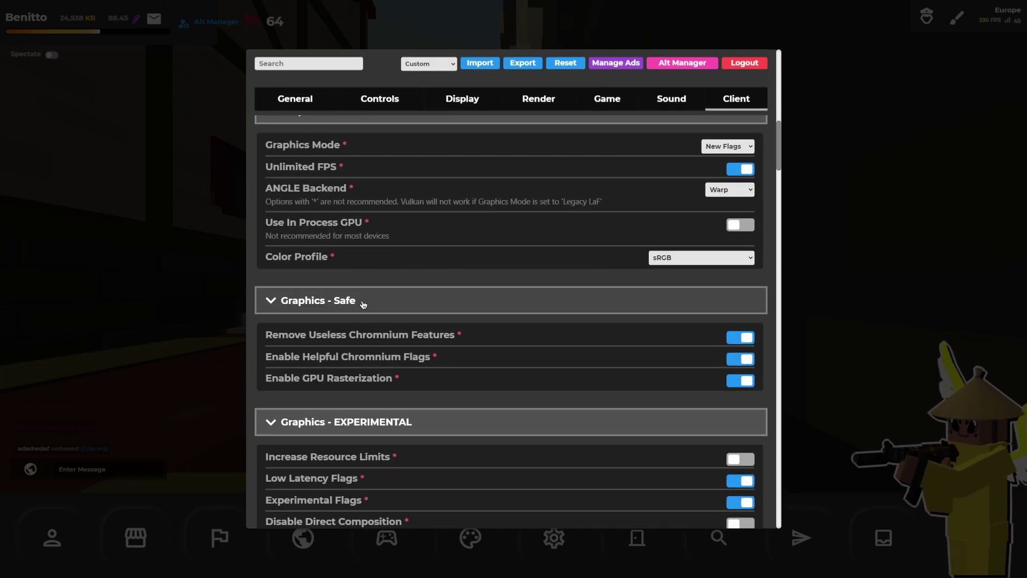
scroll(528, 304, "down", 1)
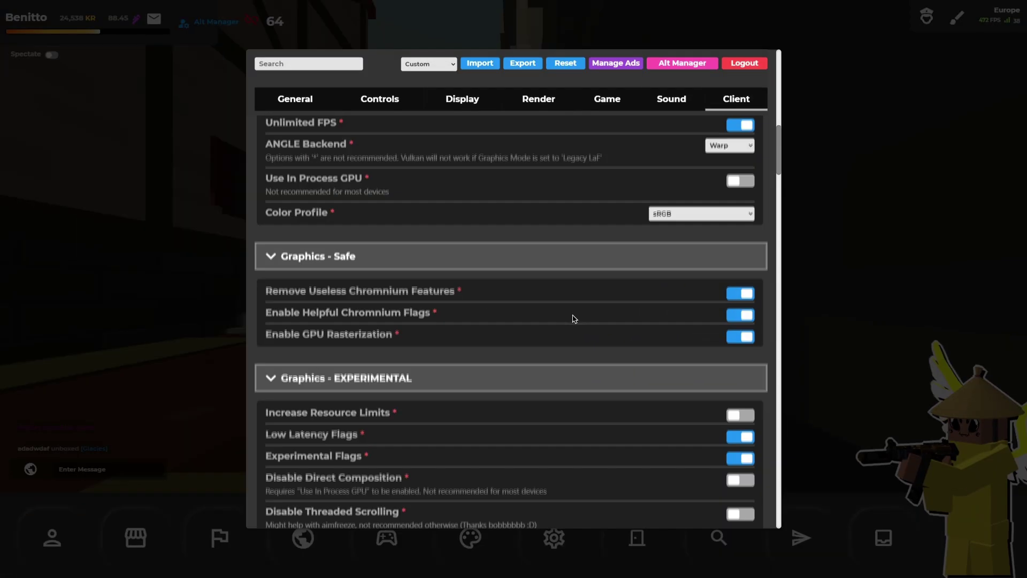
scroll(288, 294, "down", 4)
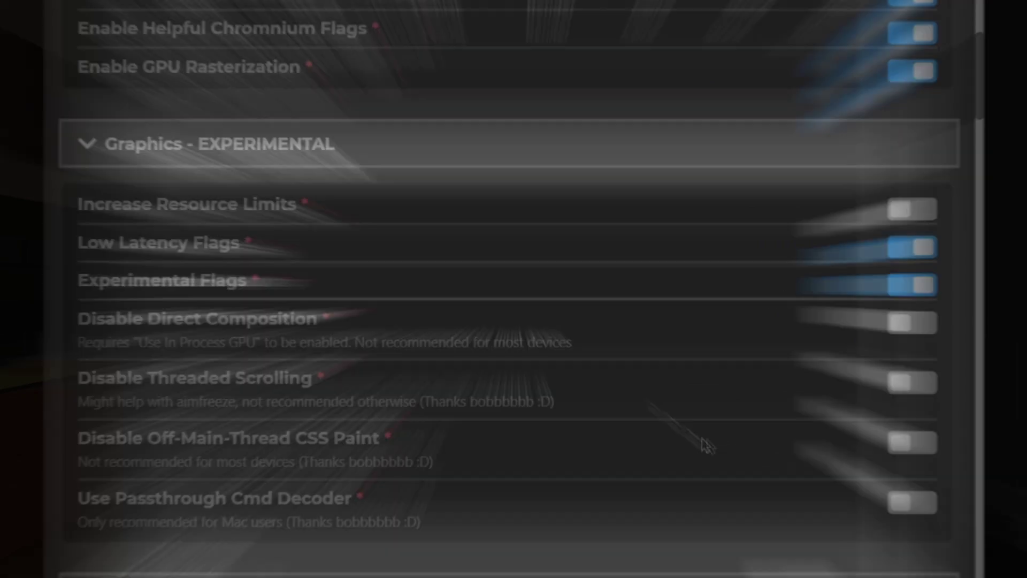
scroll(322, 339, "down", 2)
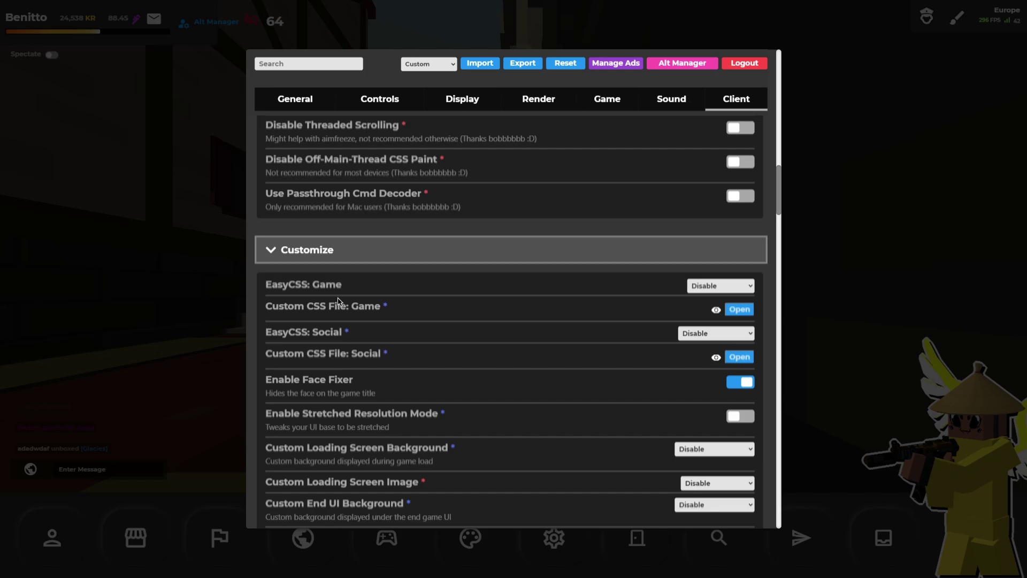
scroll(338, 287, "down", 1)
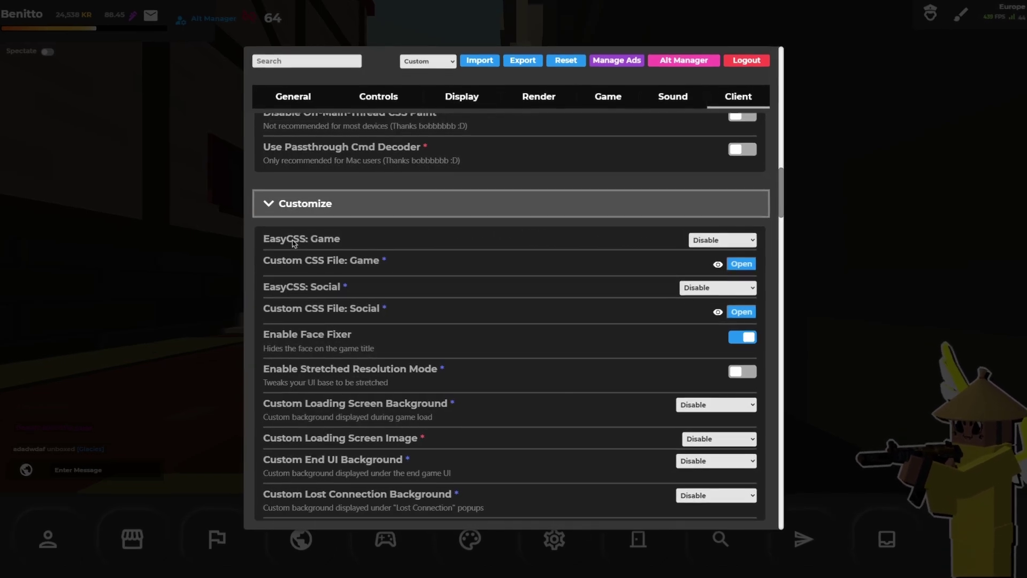
scroll(460, 193, "down", 1)
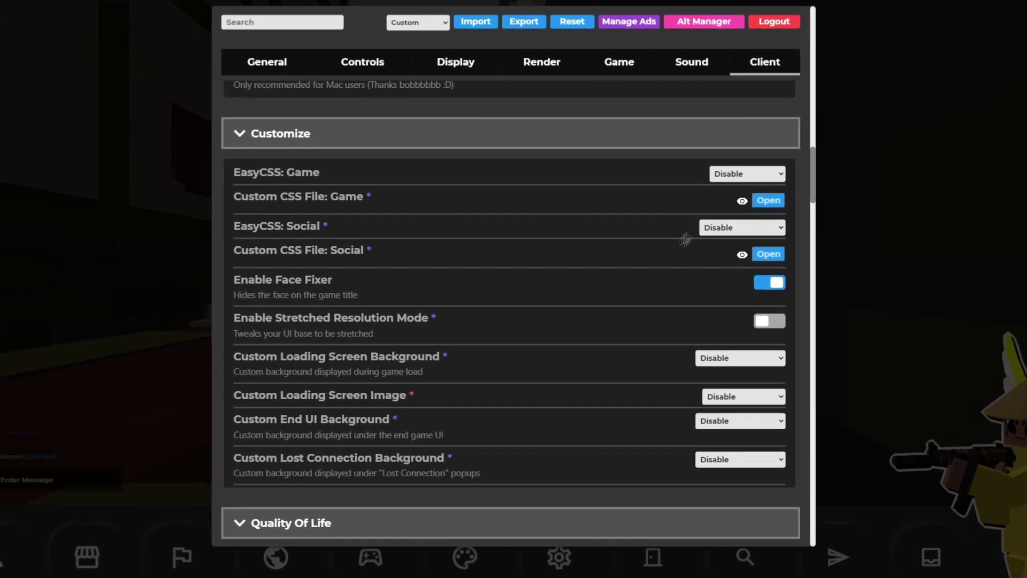
Look through the available EasyCSS themes for Game and for Social, leaving both disabled
left_click(726, 172)
scroll(795, 222, "up", 2)
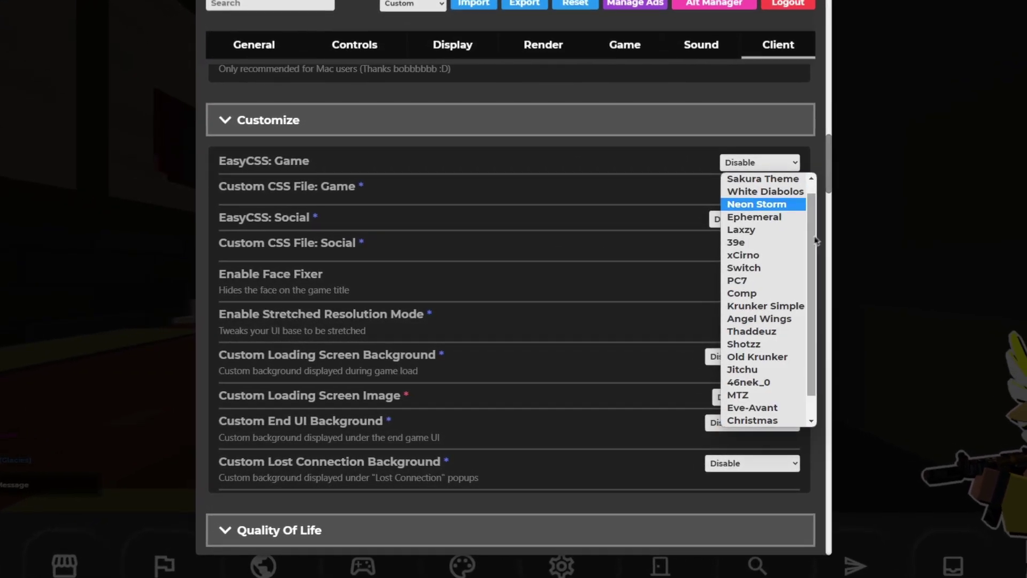
scroll(797, 224, "down", 2)
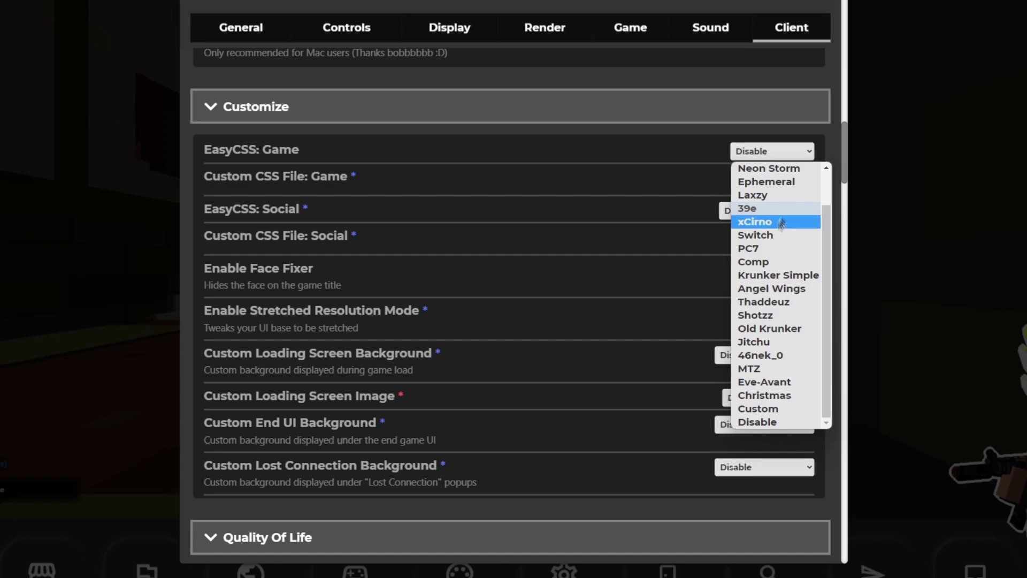
scroll(770, 251, "up", 2)
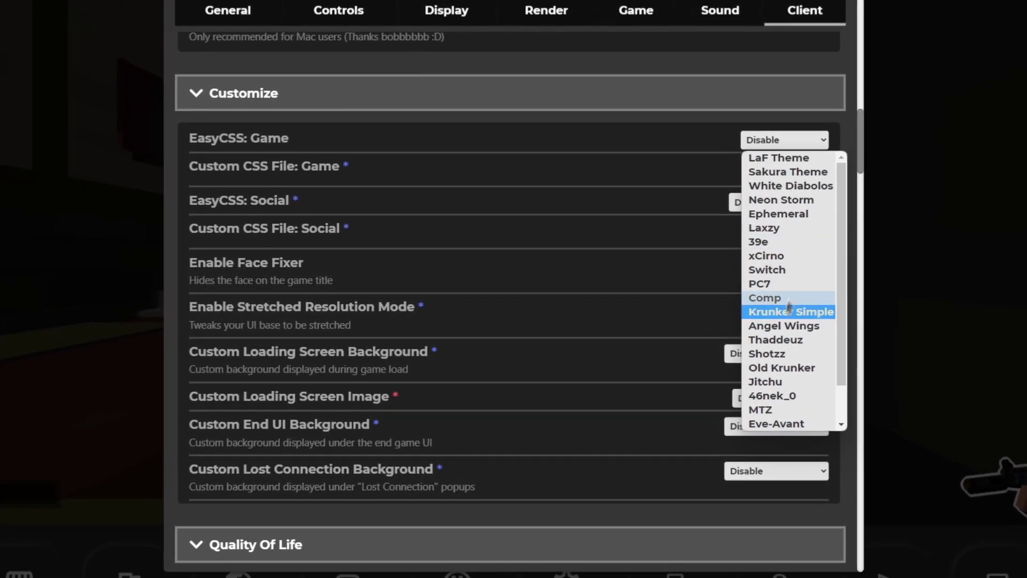
left_click(507, 237)
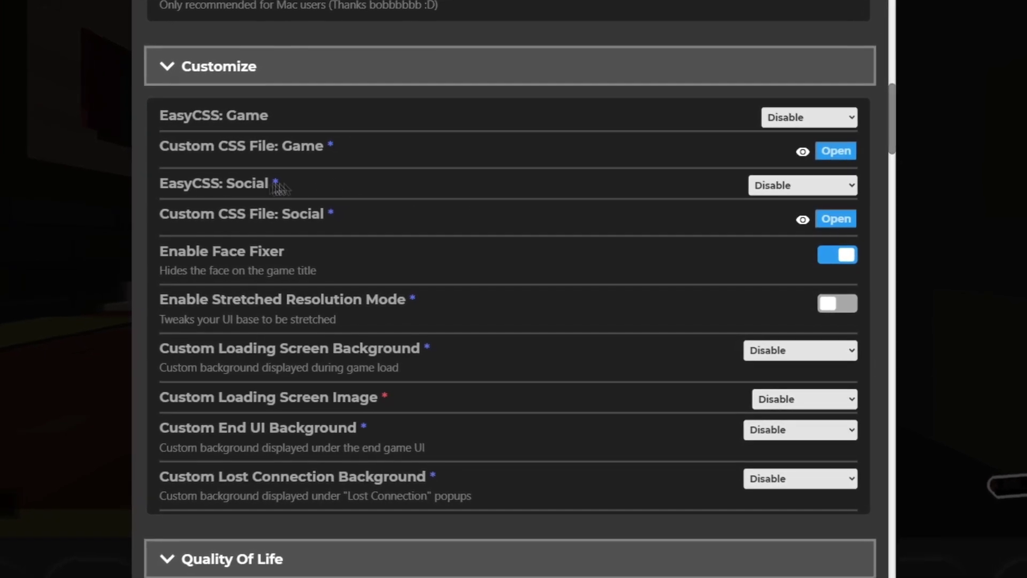
left_click(766, 196)
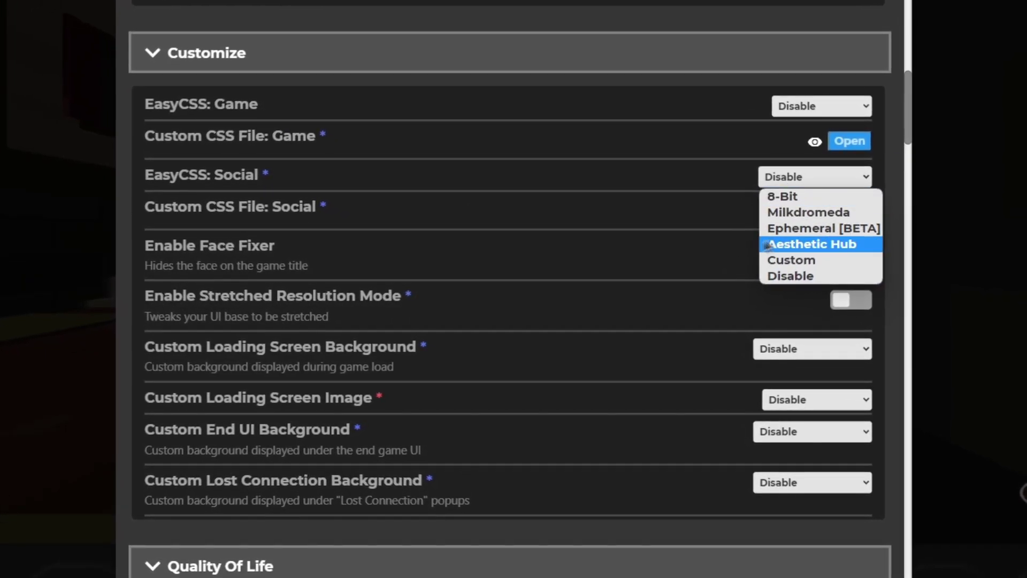
left_click(656, 239)
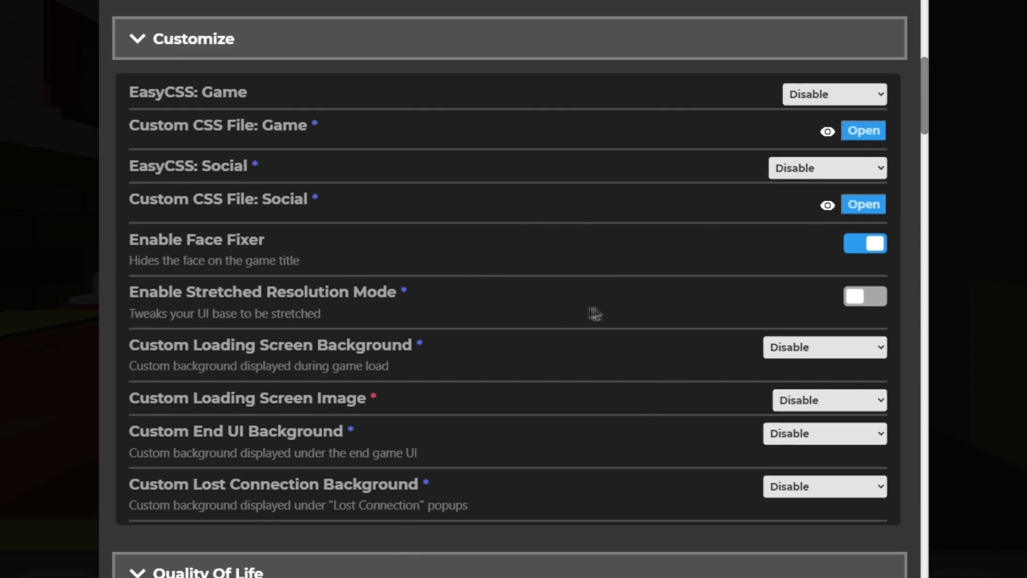
Look through the choices for Custom Loading Screen Background and Custom Loading Screen Image without selecting any
left_click(809, 346)
left_click(672, 394)
left_click(791, 400)
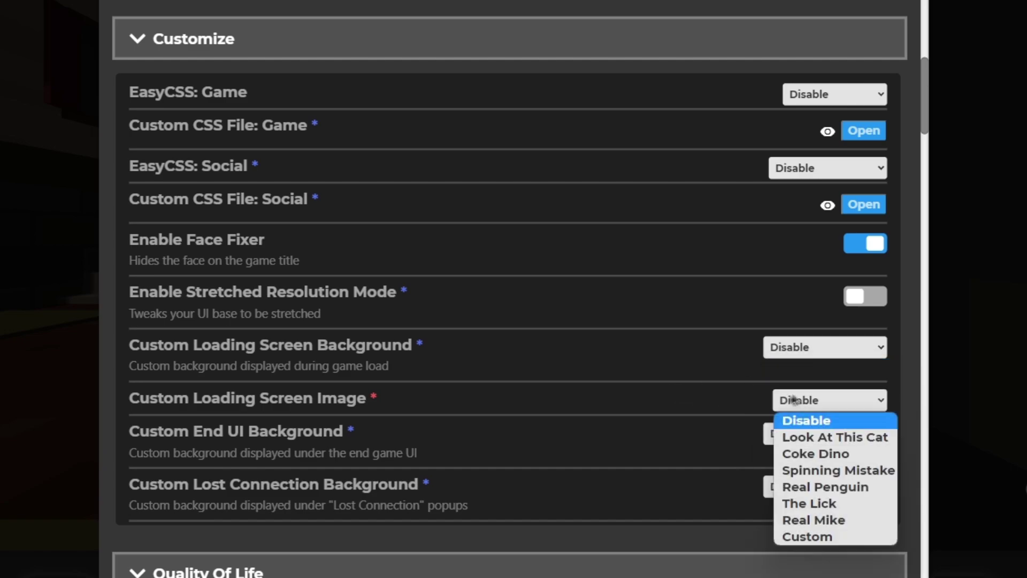
left_click(699, 406)
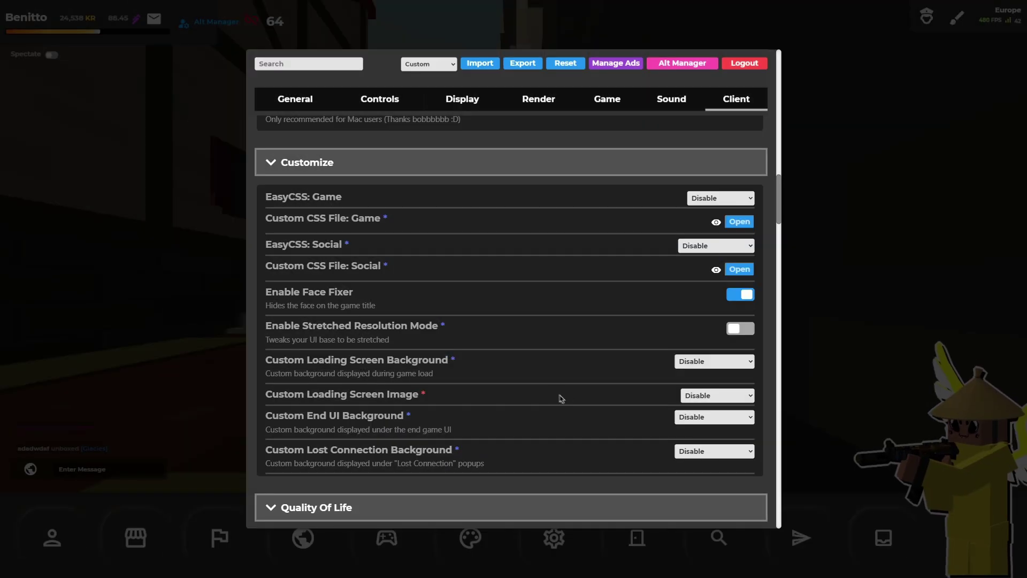
Examine the Quality Of Life options, toggling Fix Chat Width off and back on
scroll(143, 165, "down", 5)
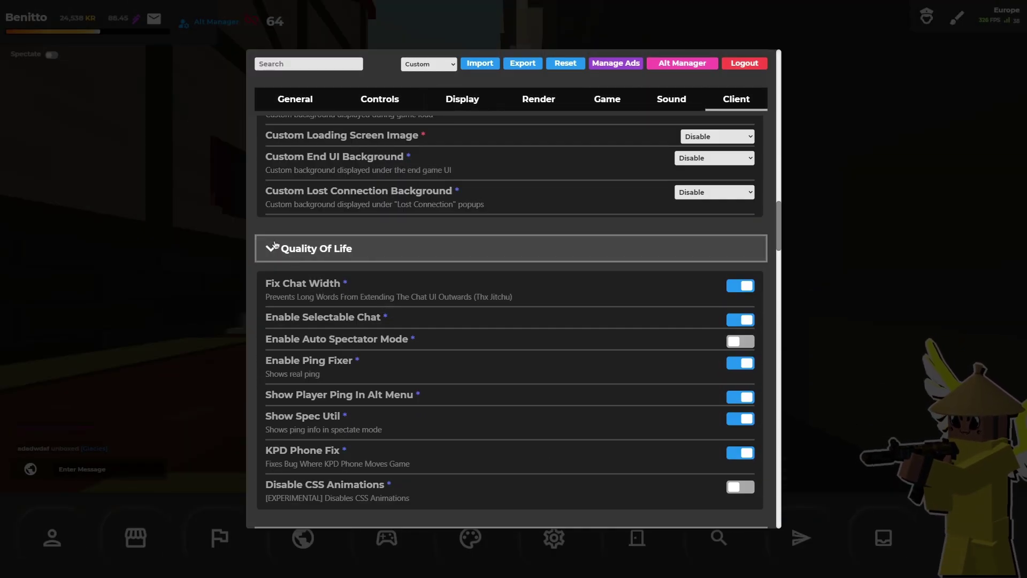
scroll(619, 284, "down", 1)
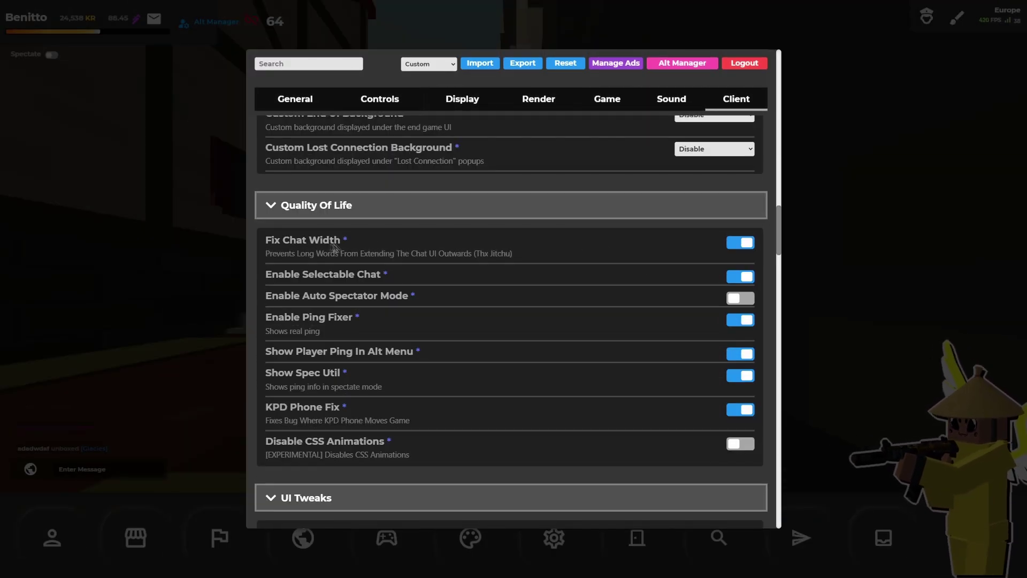
left_click(743, 244)
left_click(739, 245)
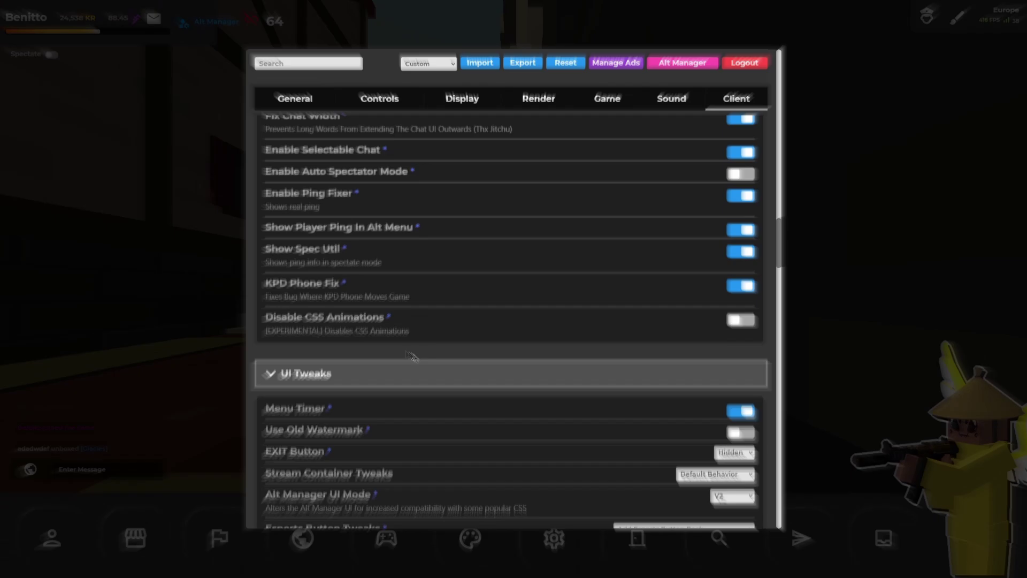
Keep the EXIT Button on Hidden in the UI Tweaks section and review the remaining tweaks
scroll(330, 530, "down", 5)
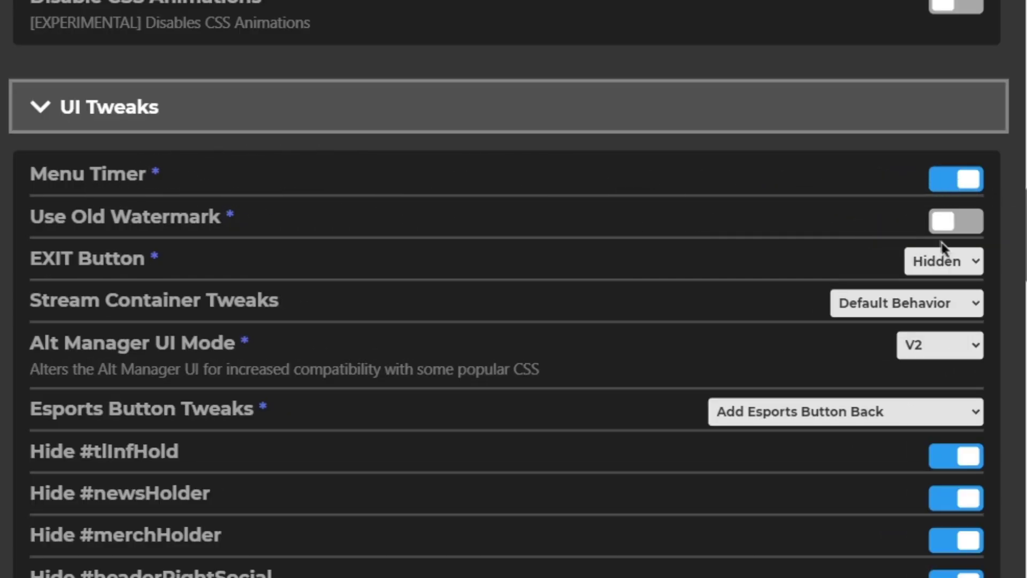
left_click(918, 263)
left_click(955, 318)
scroll(546, 236, "down", 3)
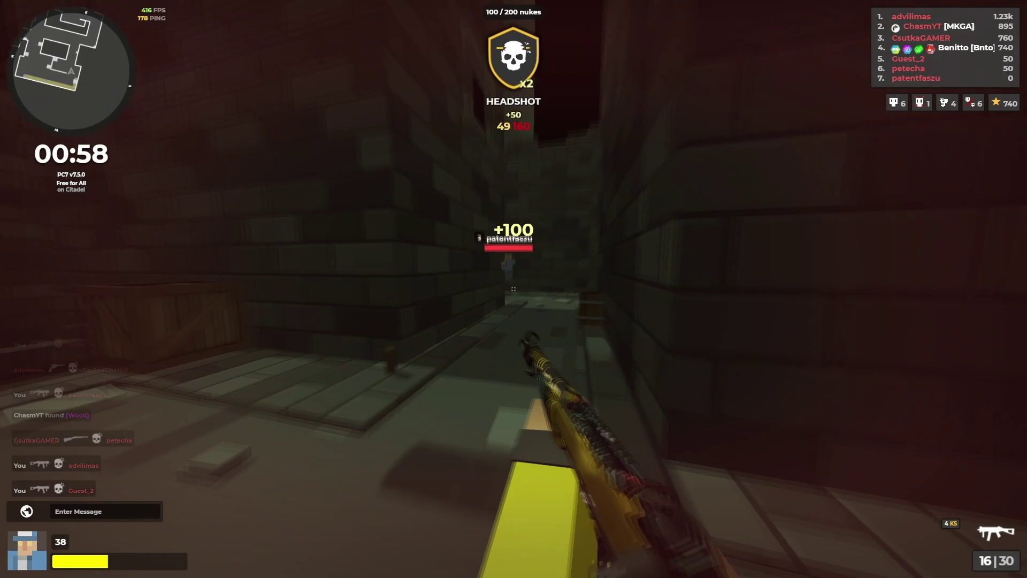
key("r")
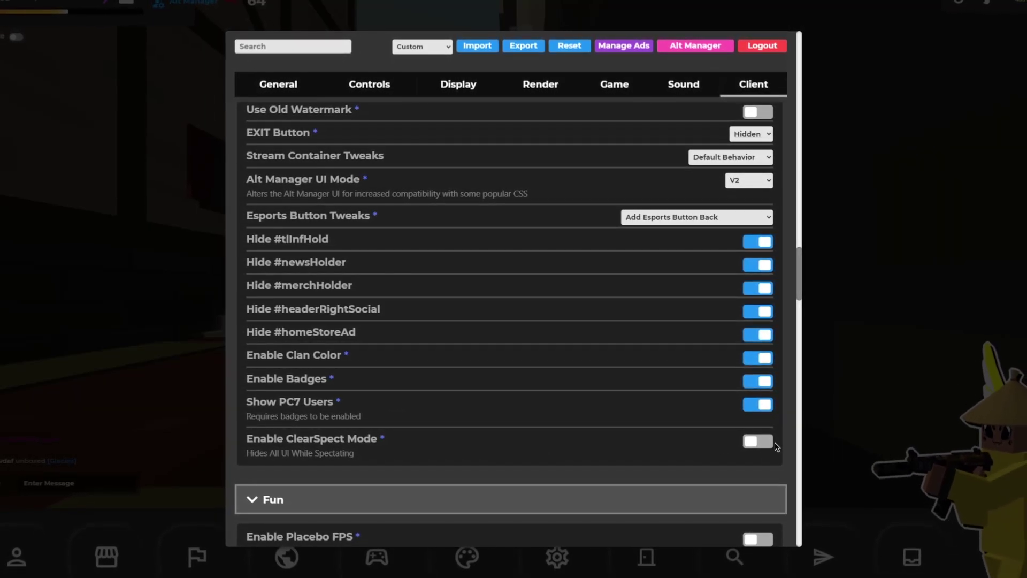
Choose Open Profile On Right Click as the Chat Tweaks Mode in the chat utilities
scroll(759, 446, "down", 4)
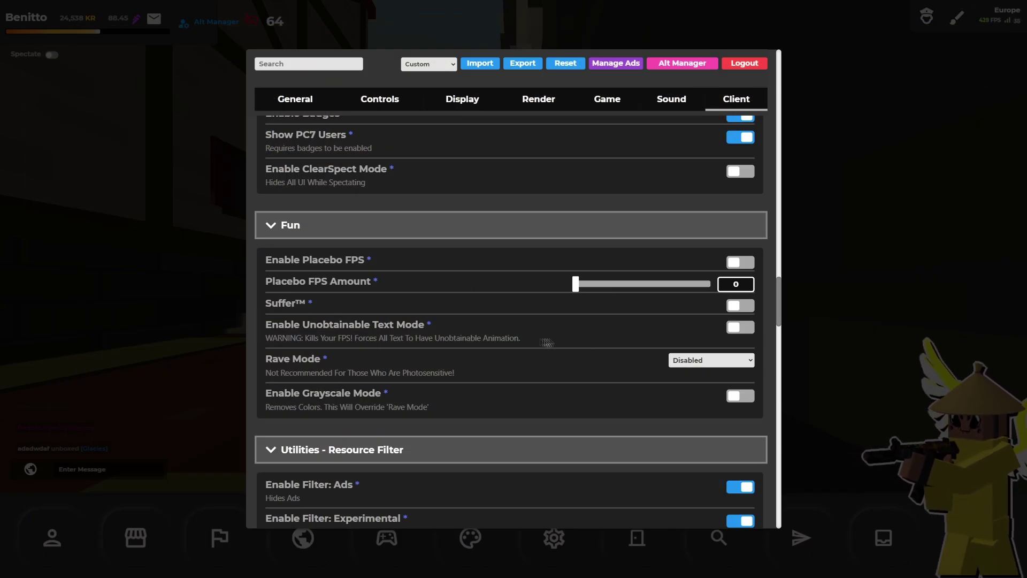
scroll(546, 343, "down", 5)
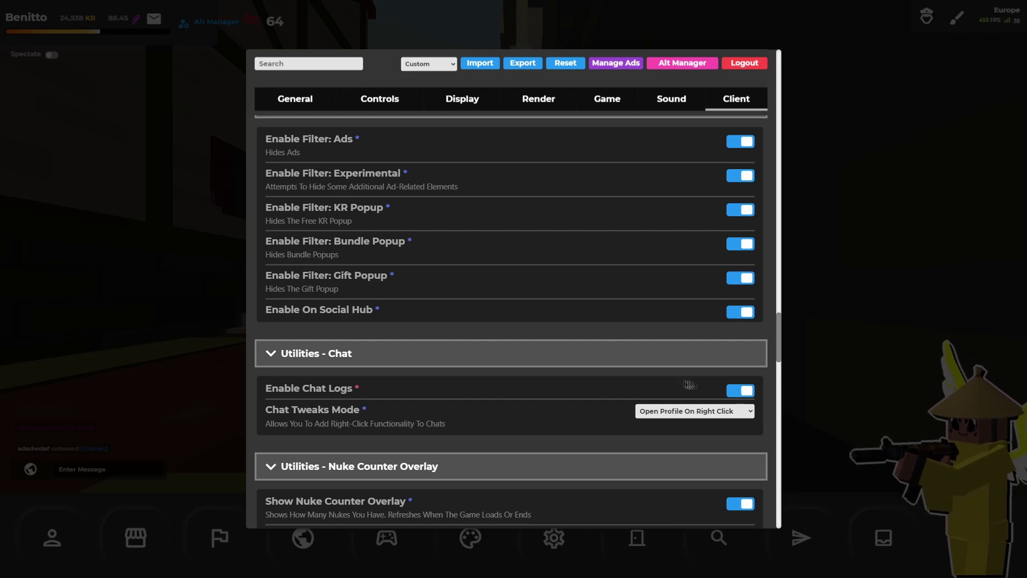
scroll(390, 375, "down", 1)
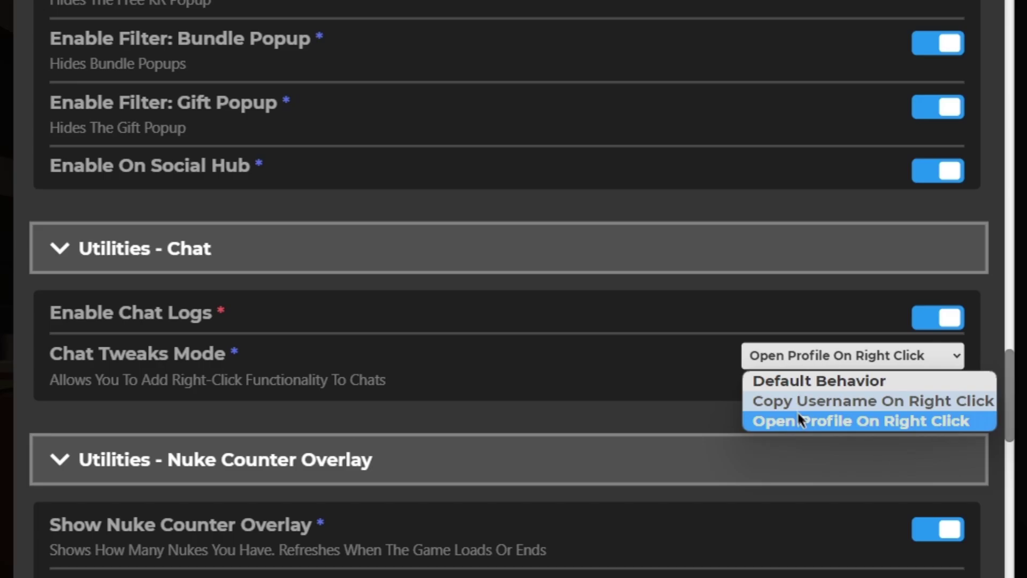
left_click(866, 420)
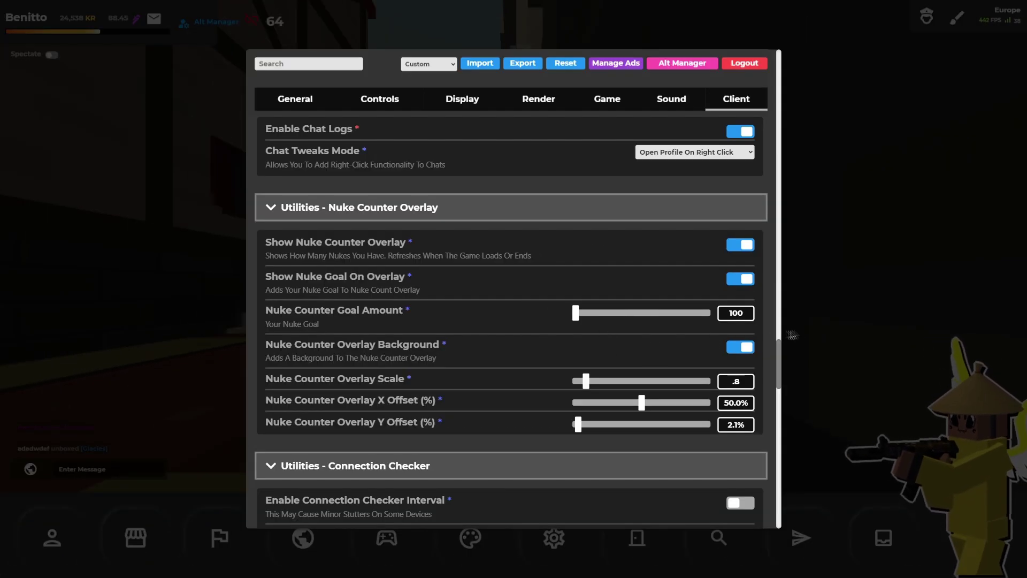
Review the Nuke Counter Overlay and Connection Checker settings, and open the Match Maker Options under HyperQuickJoin
scroll(408, 280, "down", 2)
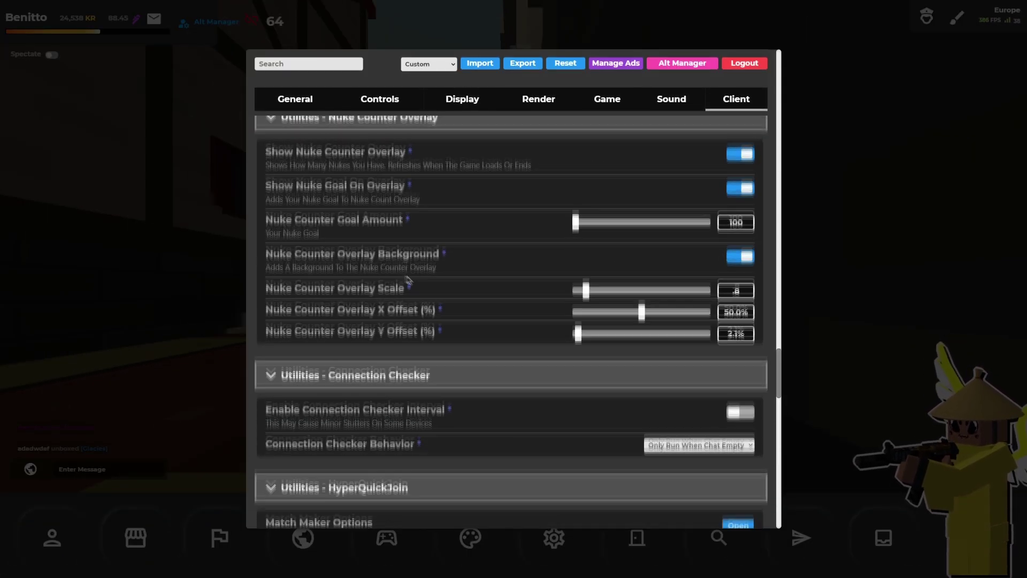
scroll(407, 280, "down", 2)
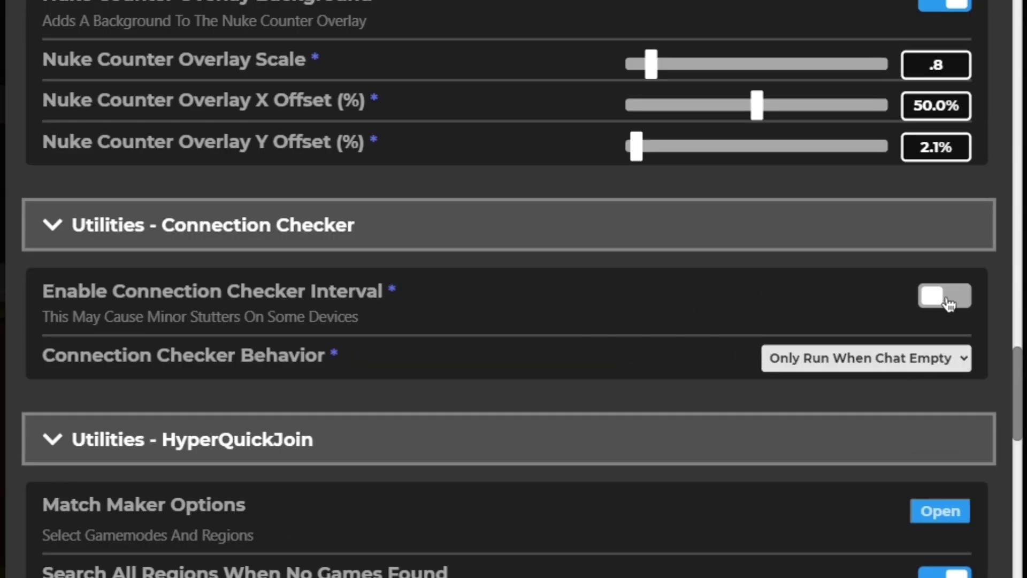
scroll(711, 314, "down", 3)
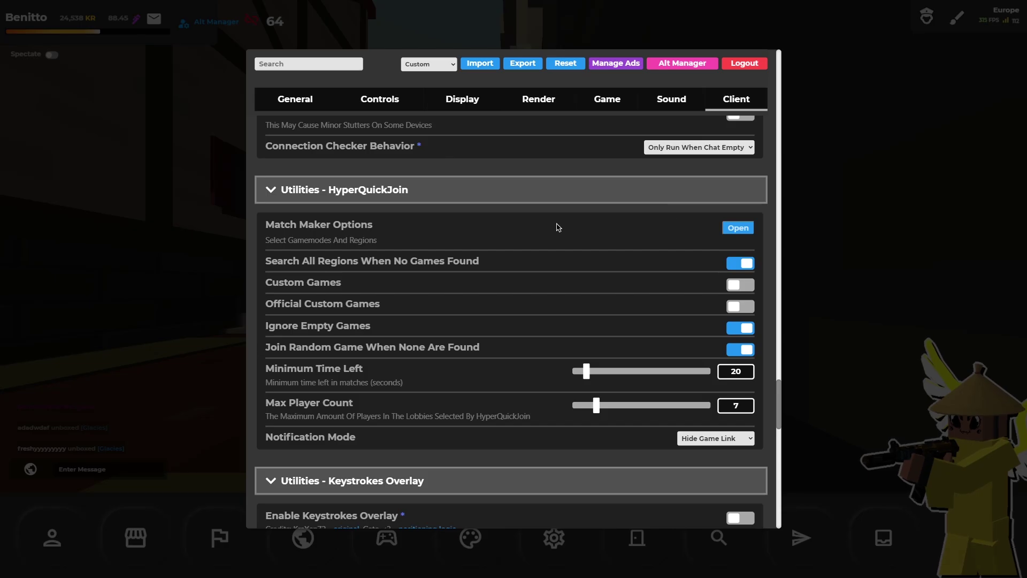
left_click(738, 227)
Examine the remaining utility settings, from HyperQuickJoin through Mailbox Notifications to Twitch
scroll(534, 187, "down", 2)
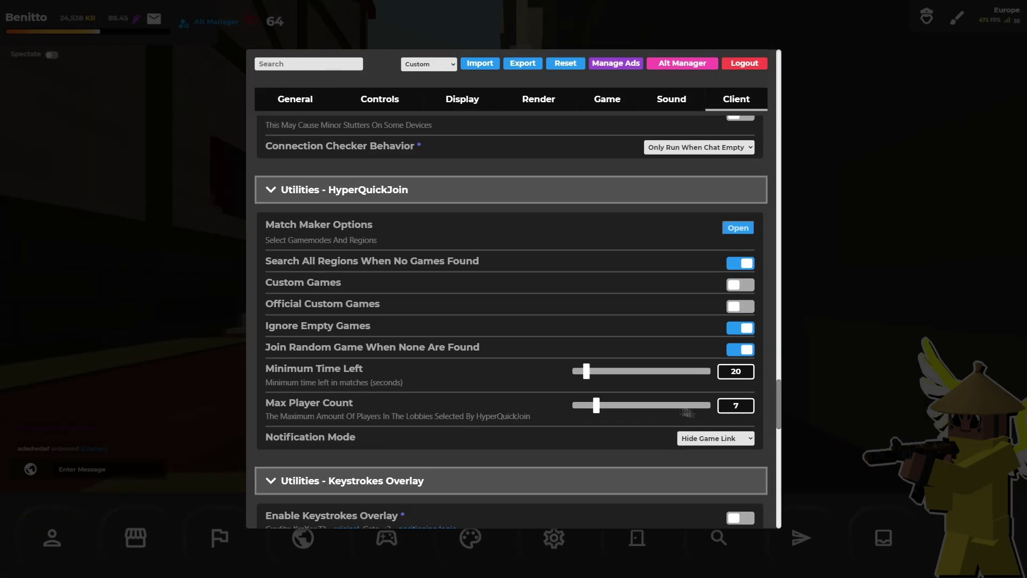
scroll(498, 232, "down", 5)
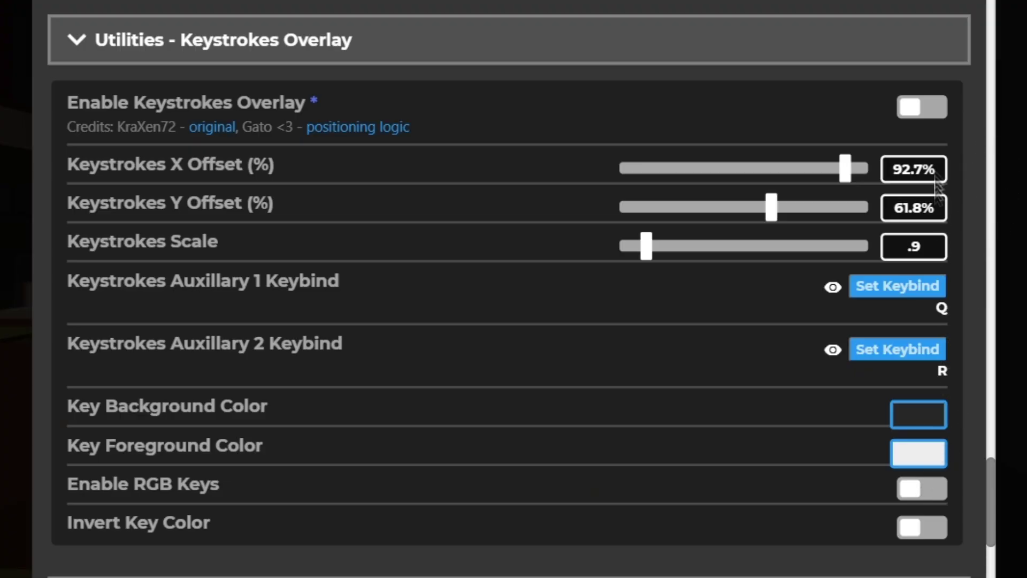
scroll(584, 269, "down", 5)
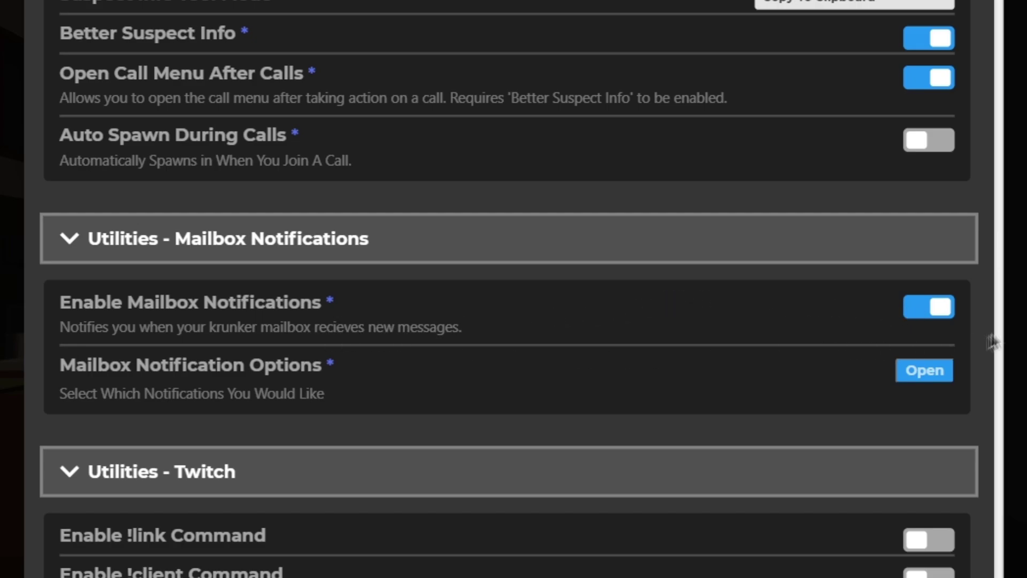
scroll(699, 385, "down", 3)
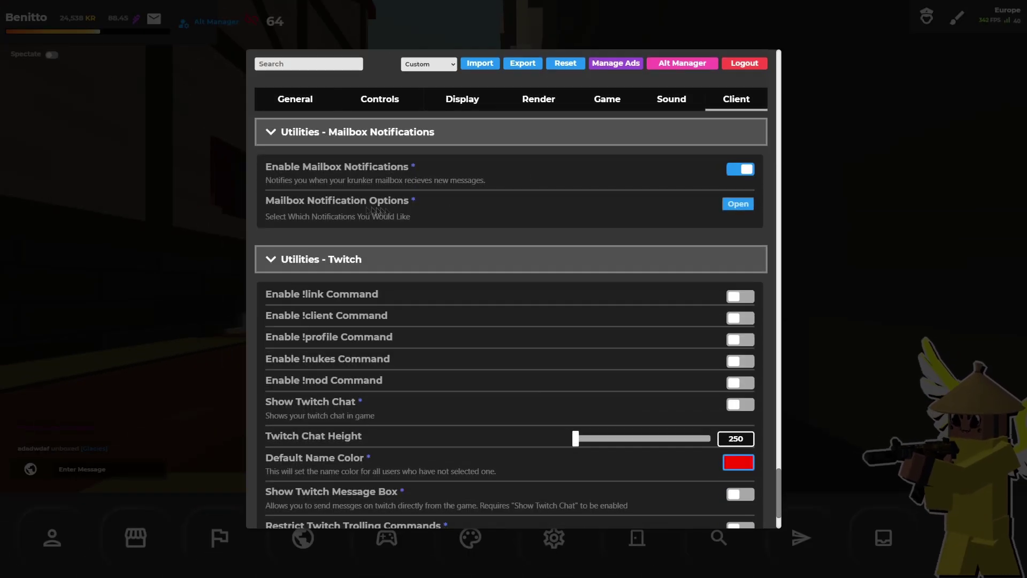
scroll(353, 208, "down", 1)
scroll(619, 262, "down", 1)
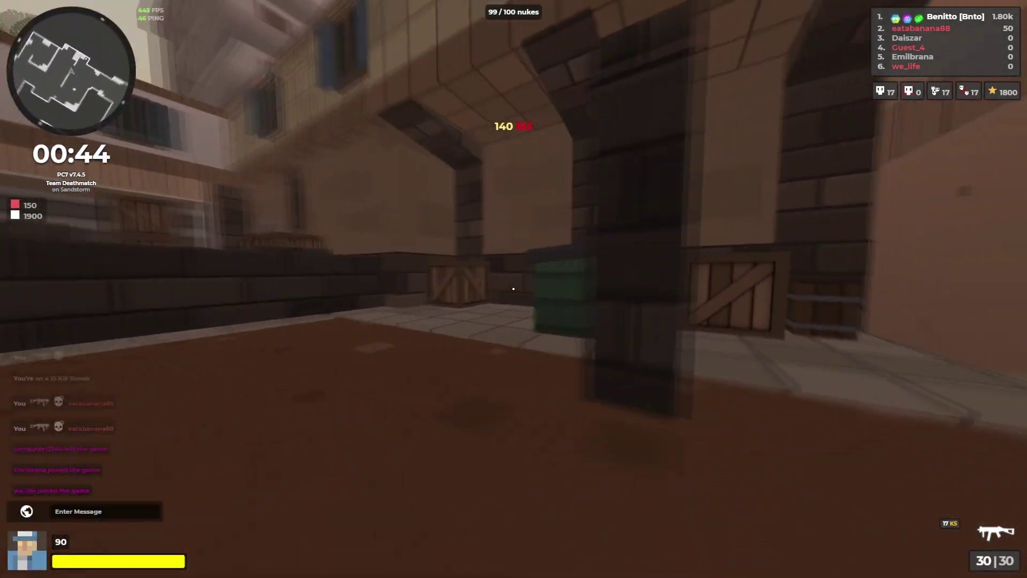
key("q")
key("1")
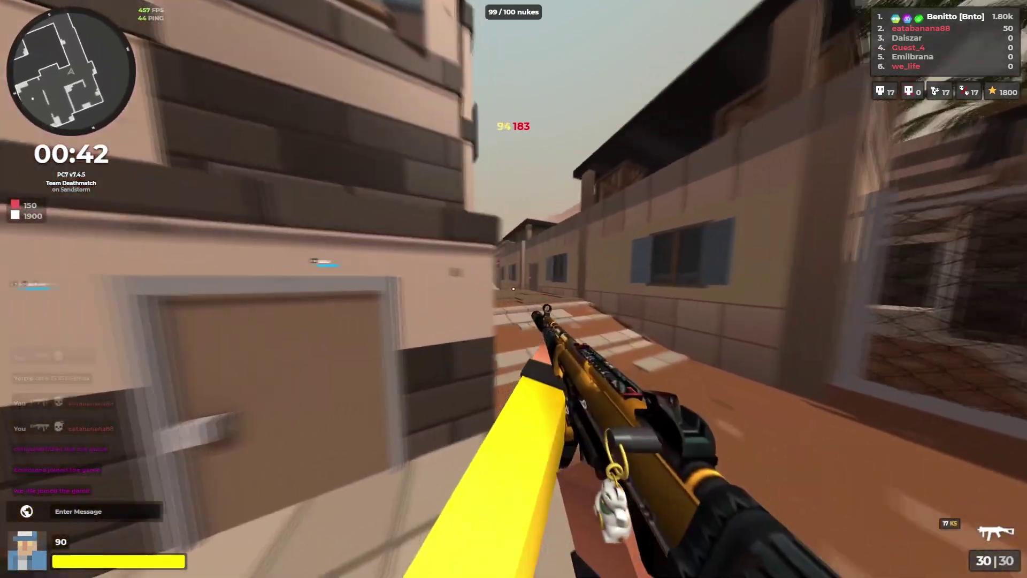
left_click(513, 289)
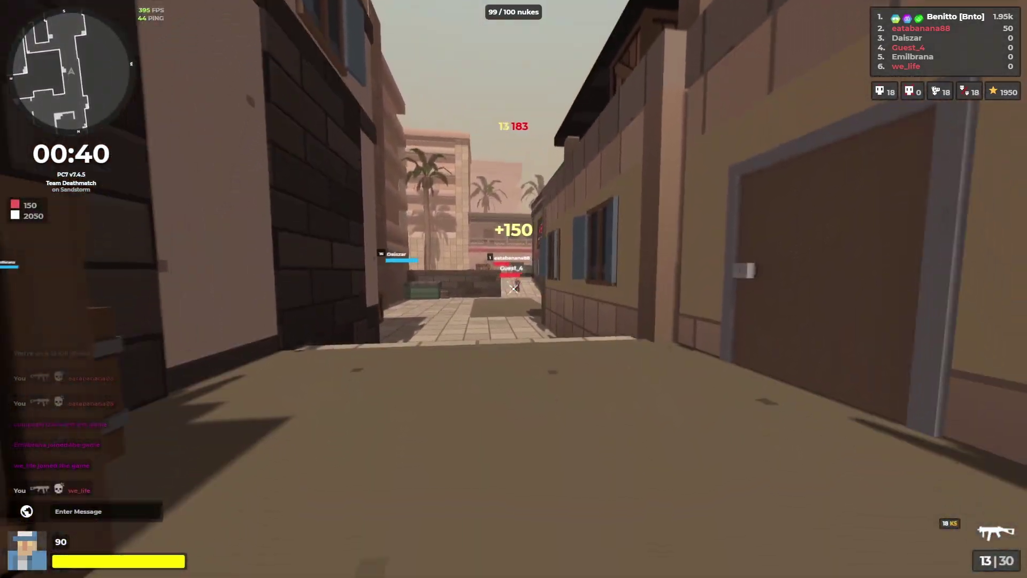